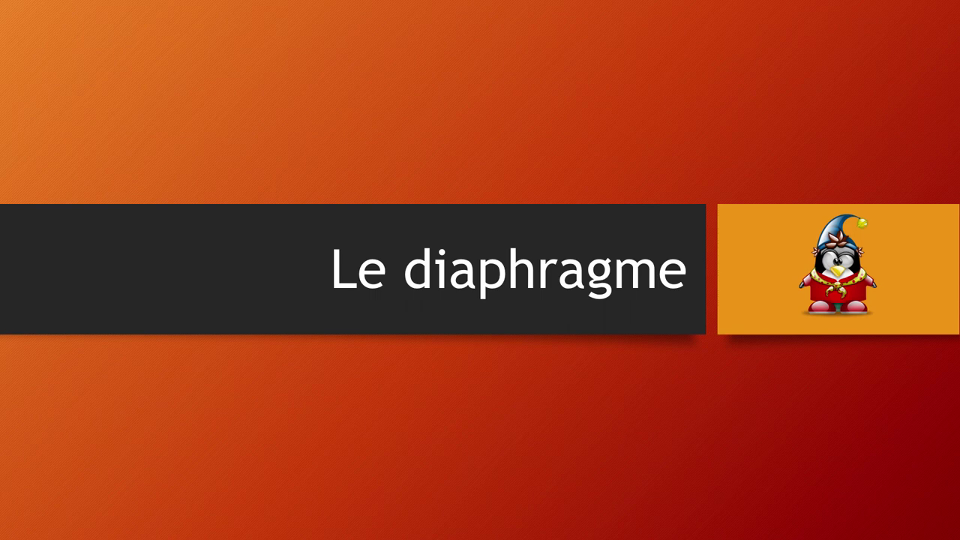
- Zoom in and pan onto the tiny square of the blue-circles image, then zoom back out
click(561, 360)
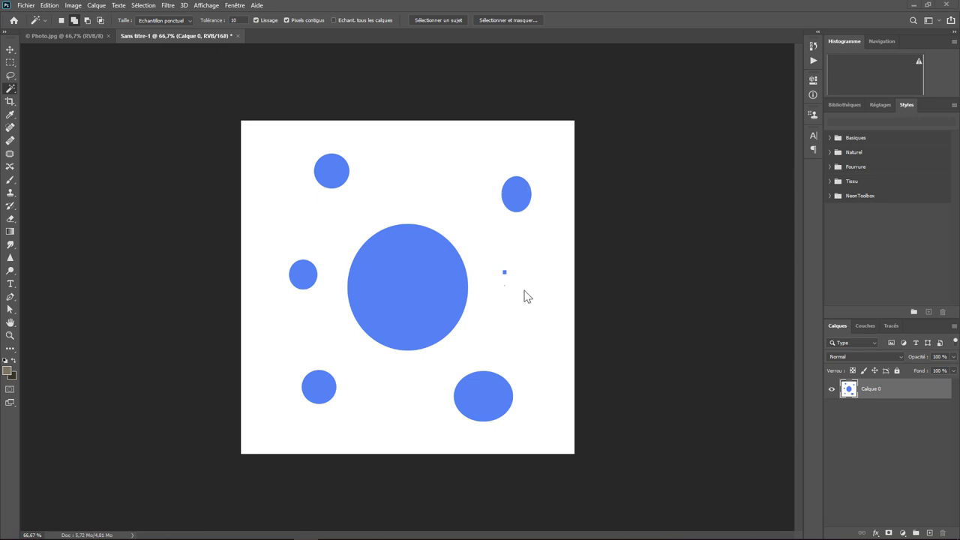
key(ctrl+plus)
key(ctrl+plus)
key(ctrl+plus)
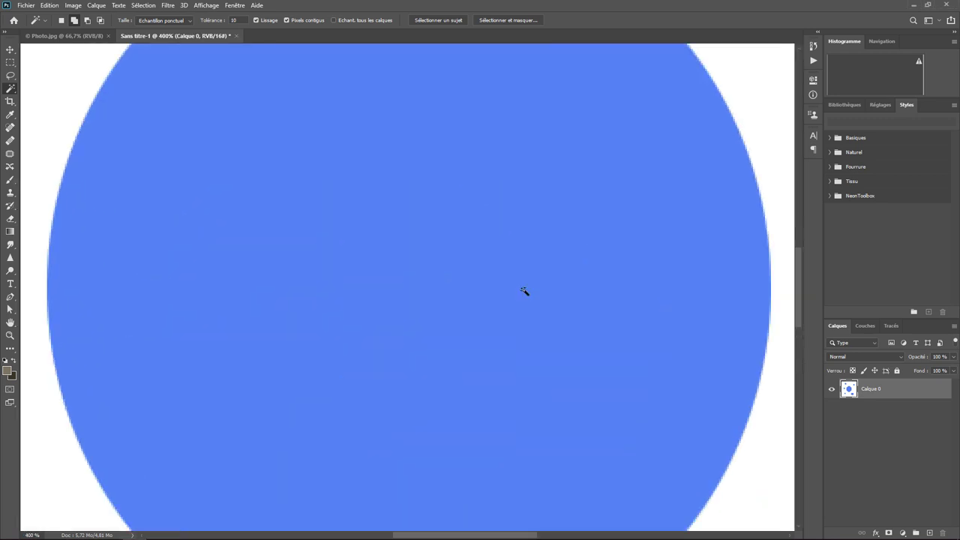
drag(677, 307, 60, 332)
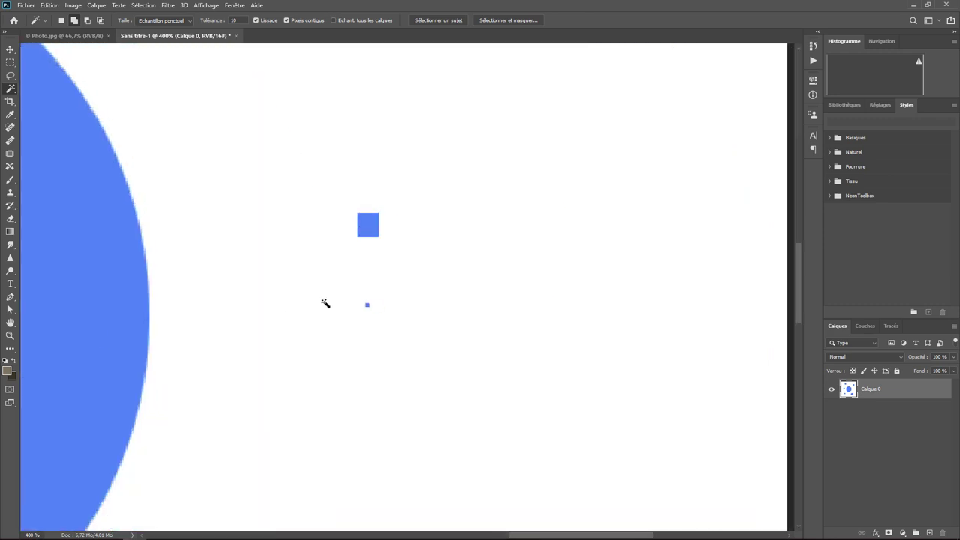
key(ctrl+plus)
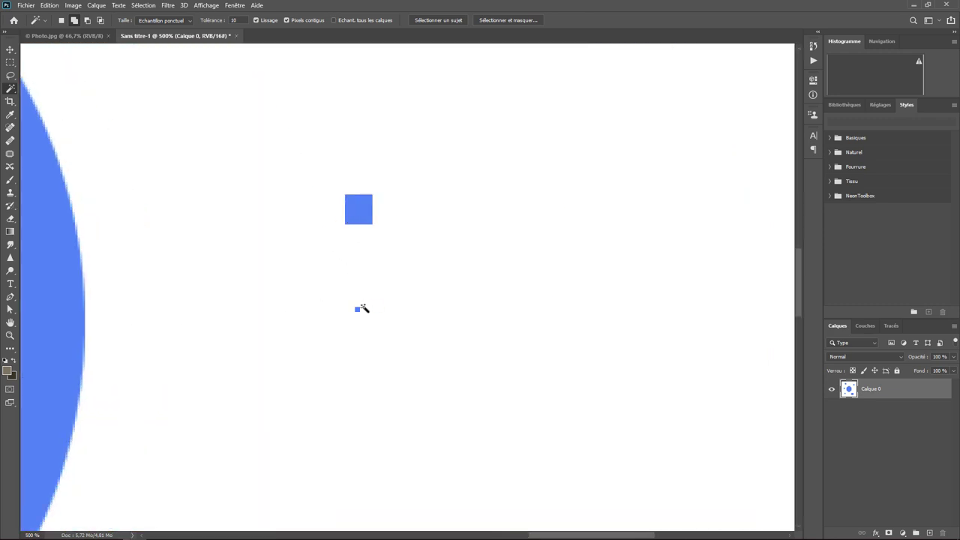
key(ctrl+minus)
key(ctrl+minus)
key(ctrl+minus)
key(ctrl+minus)
key(ctrl+minus)
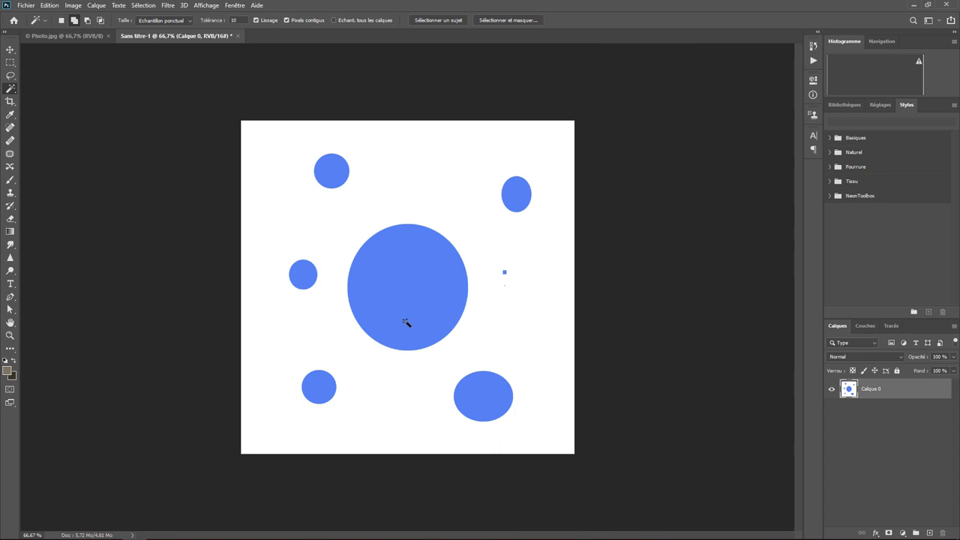
- With the Move tool active, bring up the Flou de l'objectif (Lens Blur) filter dialog
click(10, 51)
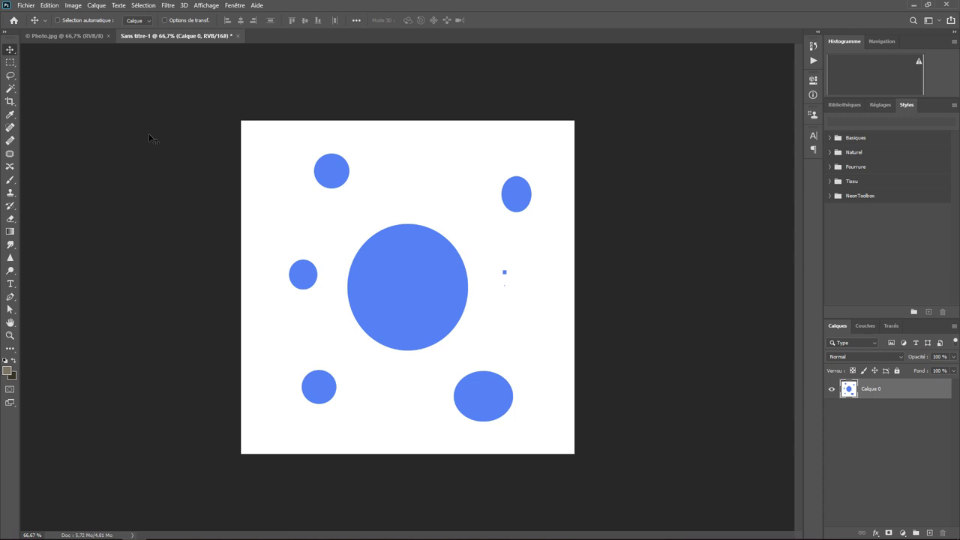
click(168, 6)
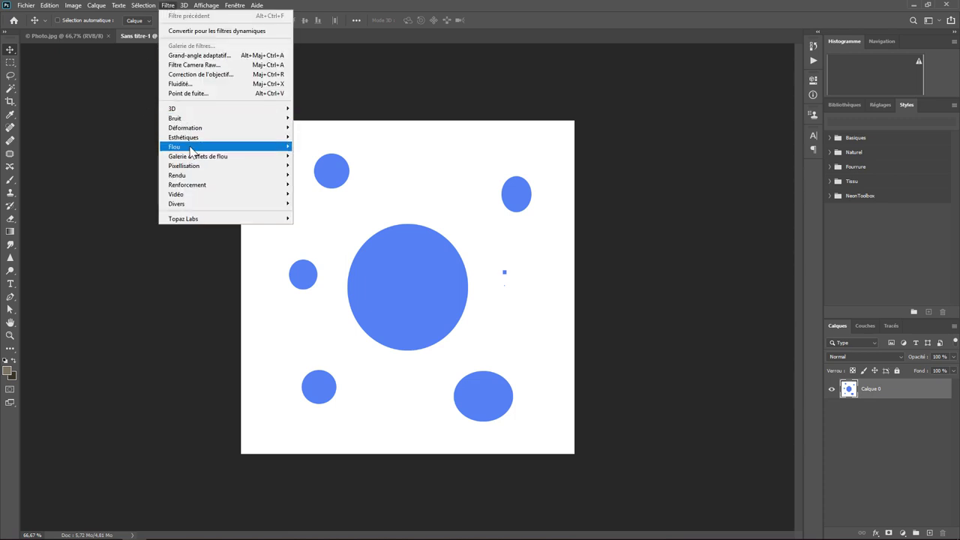
mouse_move(180, 146)
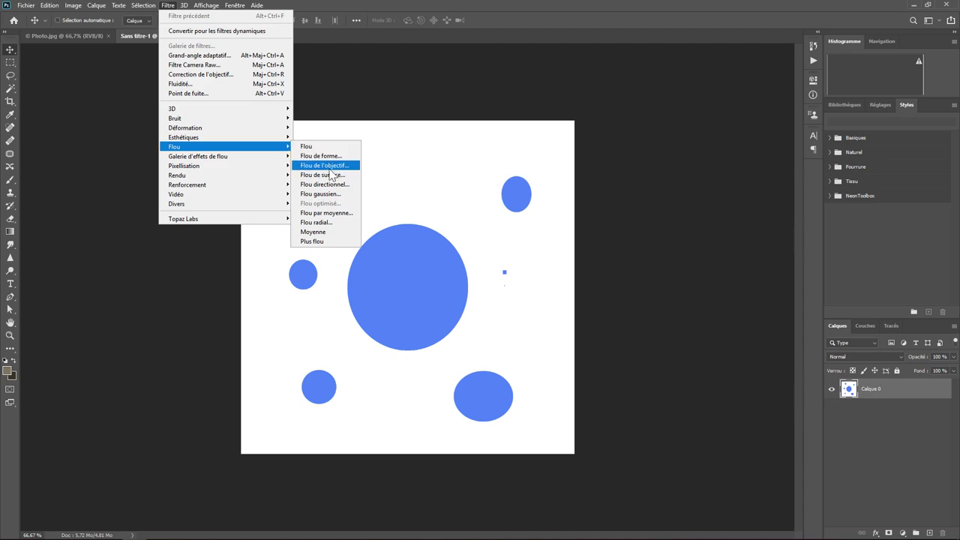
click(330, 168)
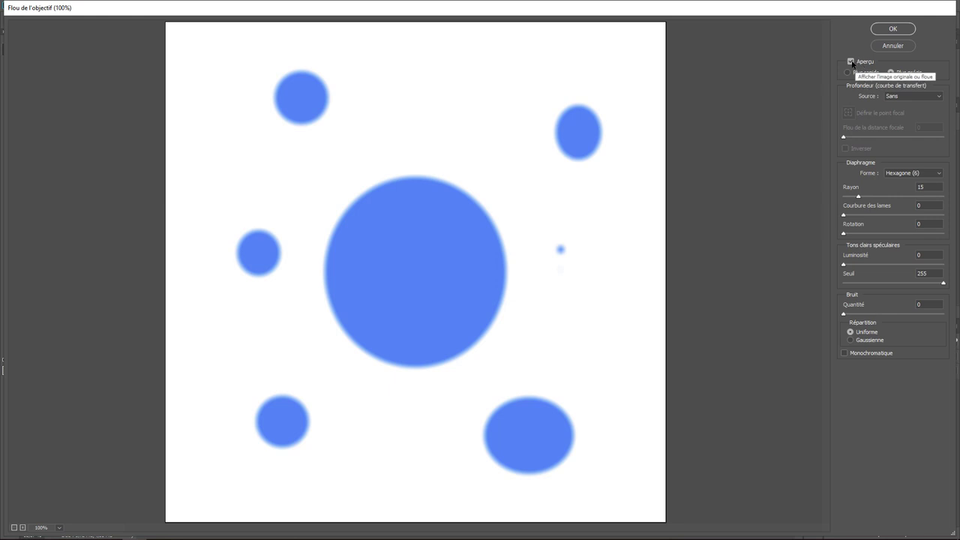
- Compare the preview on/off and Plus rapide/Plus précis quality, then set Rayon to 0
click(850, 61)
click(850, 61)
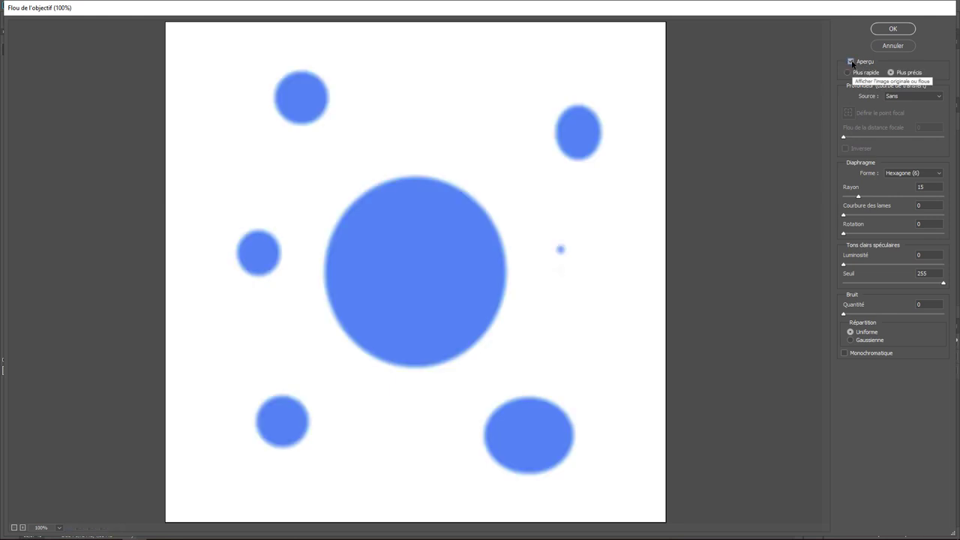
click(850, 61)
click(851, 62)
click(847, 72)
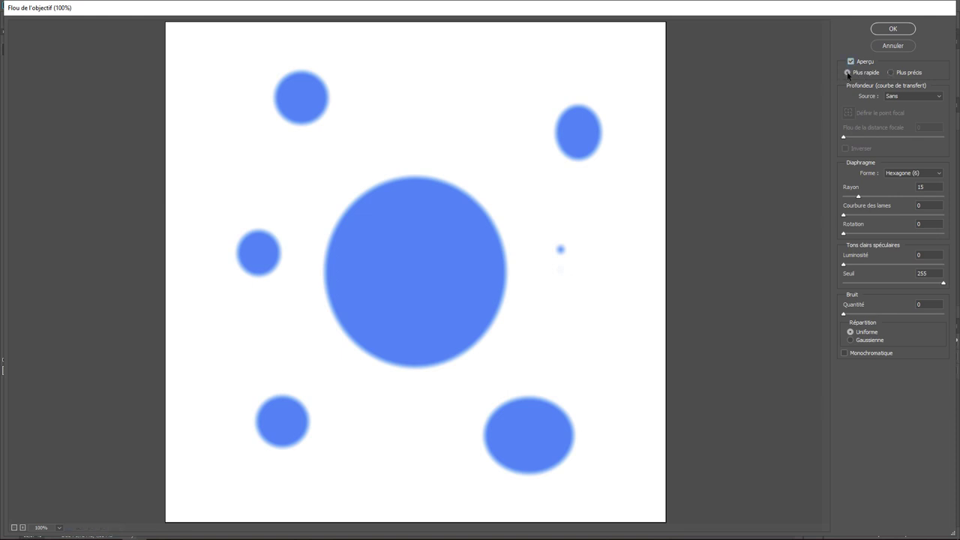
click(889, 72)
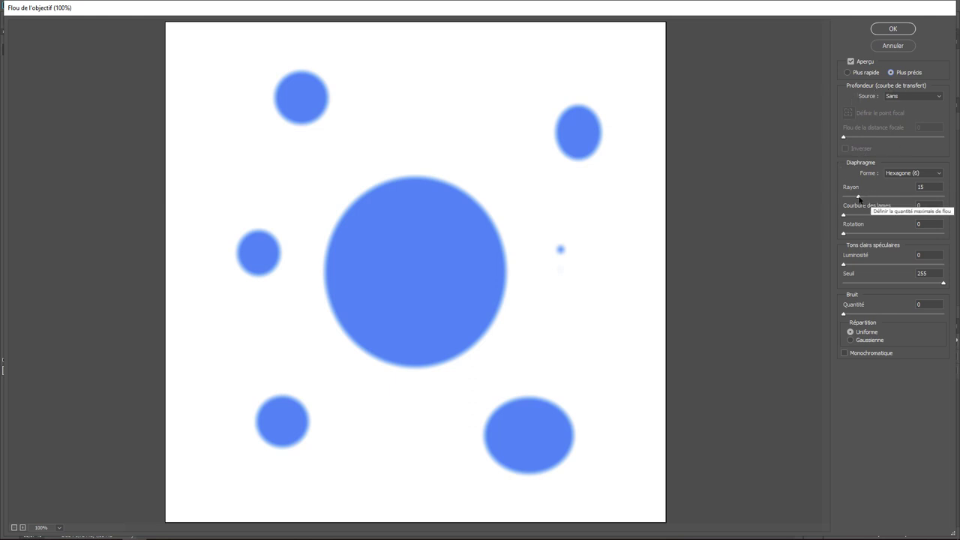
drag(858, 197, 840, 199)
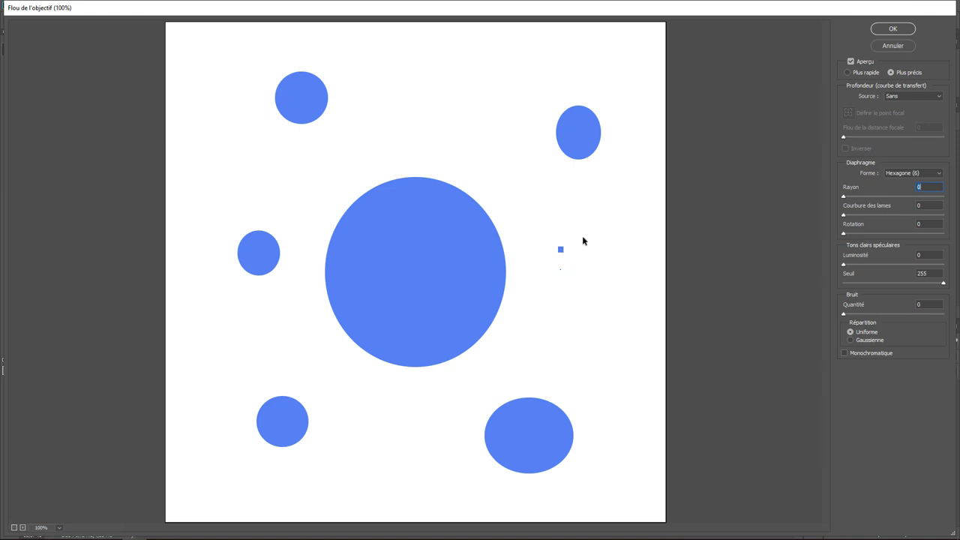
- Magnify the Lens Blur preview to 1600% and pan onto the crisp tiny blue square
click(60, 528)
click(60, 528)
key(ctrl+plus)
key(ctrl+plus)
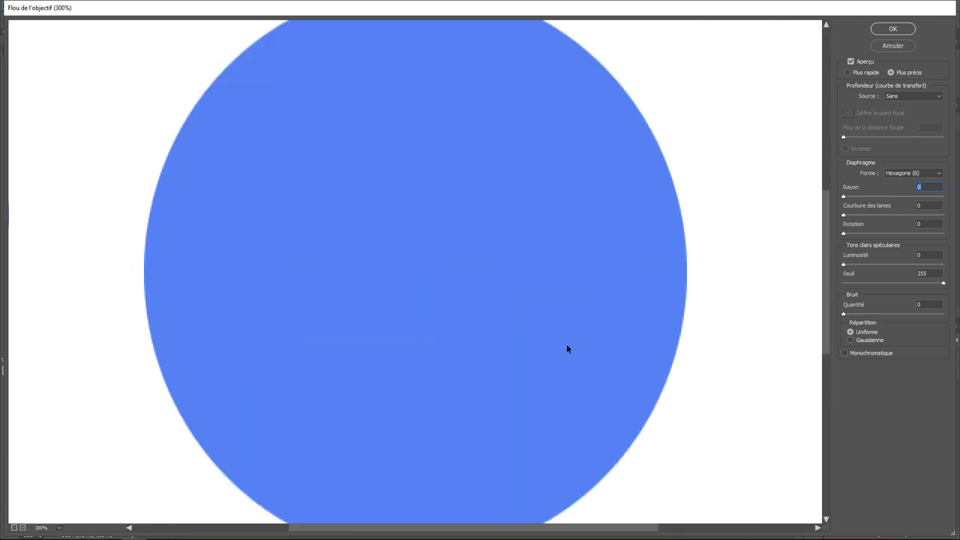
click(750, 268)
drag(750, 268, 401, 285)
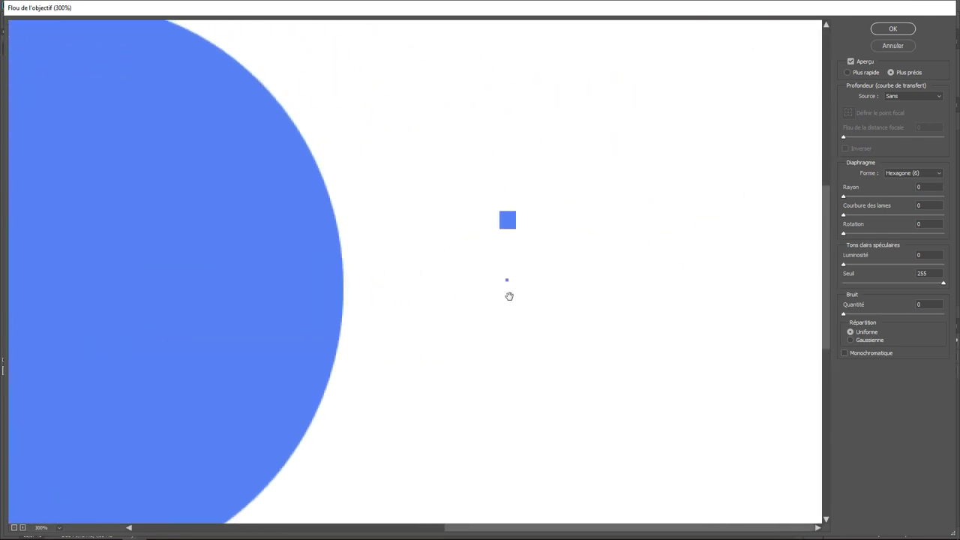
key(alt)
key(ctrl+plus)
key(ctrl+plus)
key(ctrl+plus)
key(ctrl+plus)
key(ctrl+plus)
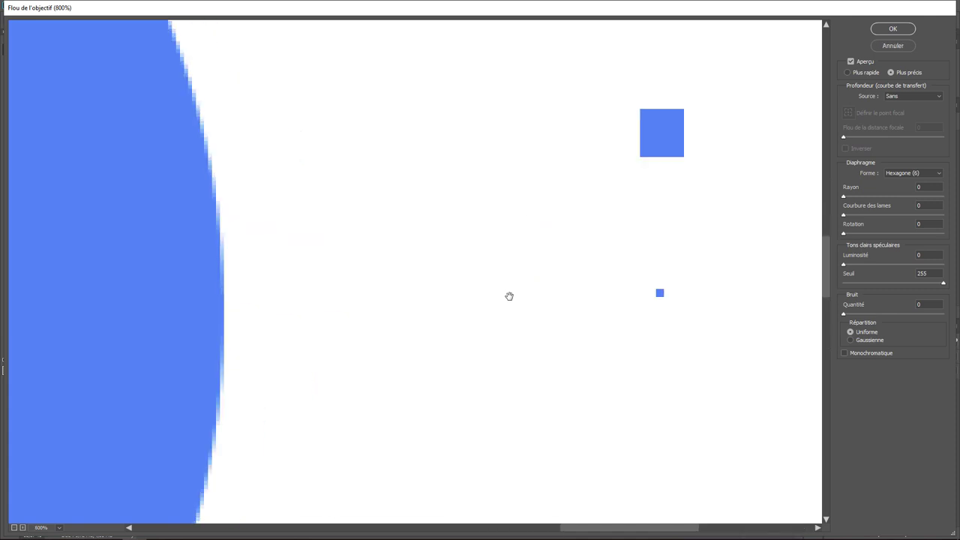
drag(510, 295, 461, 282)
key(ctrl+plus)
key(ctrl+plus)
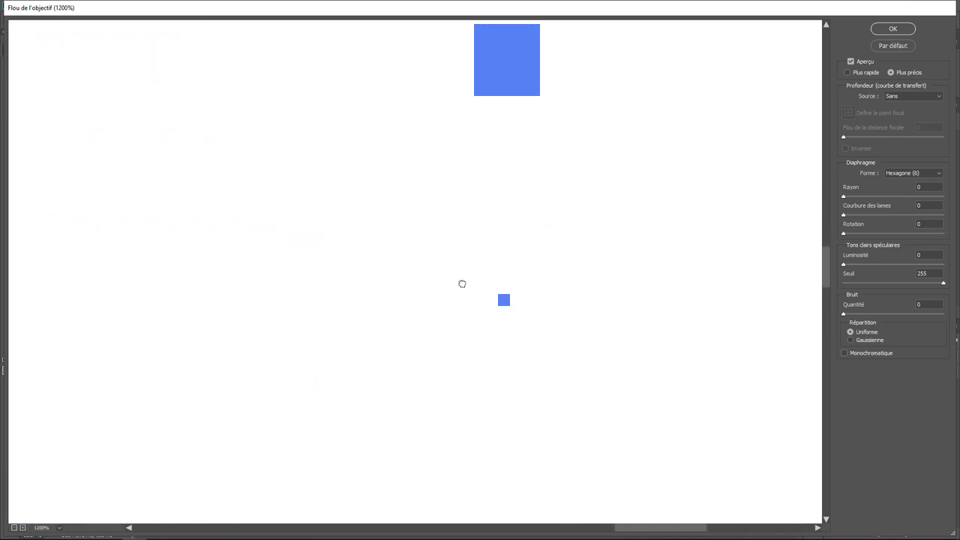
drag(573, 298, 507, 253)
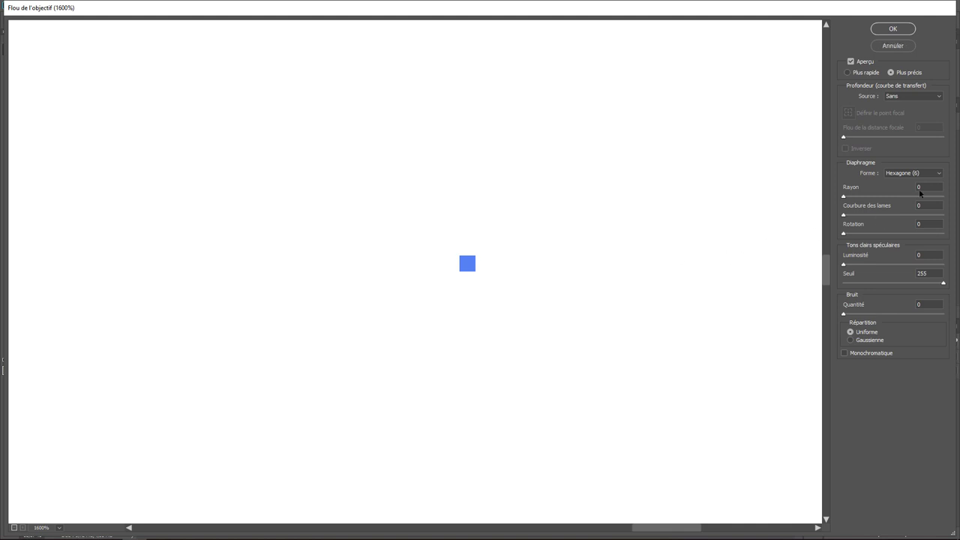
- Set the aperture Forme to Triangle (3) and Rayon to 7
click(901, 175)
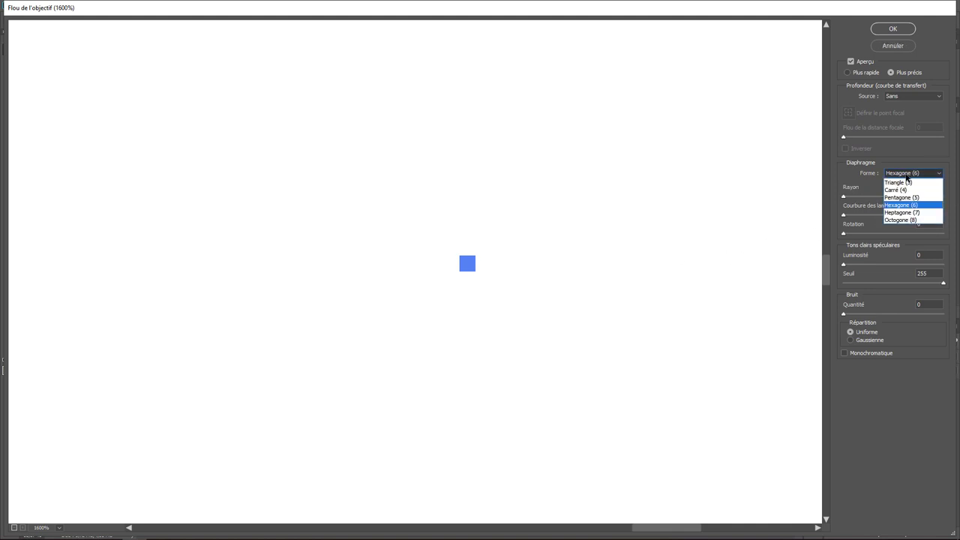
click(904, 181)
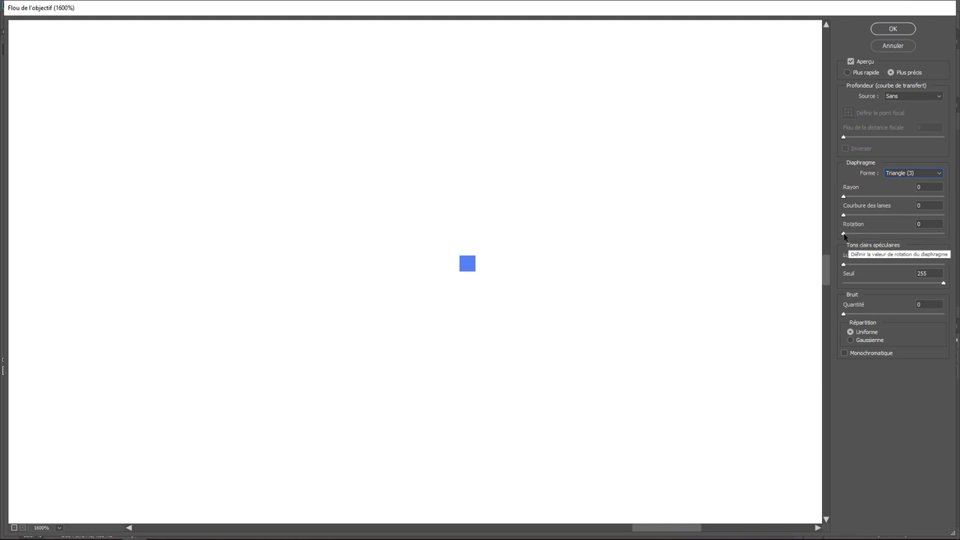
key(Tab)
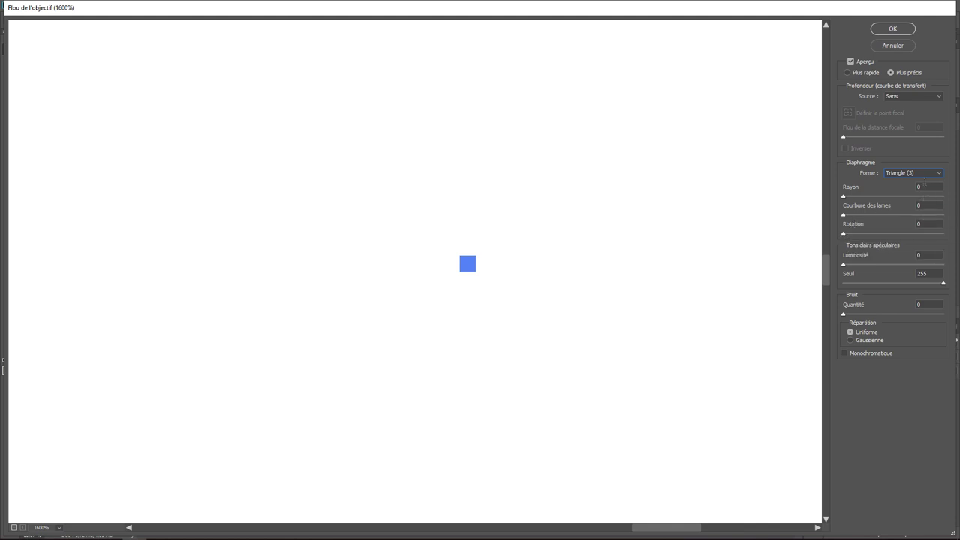
text(7)
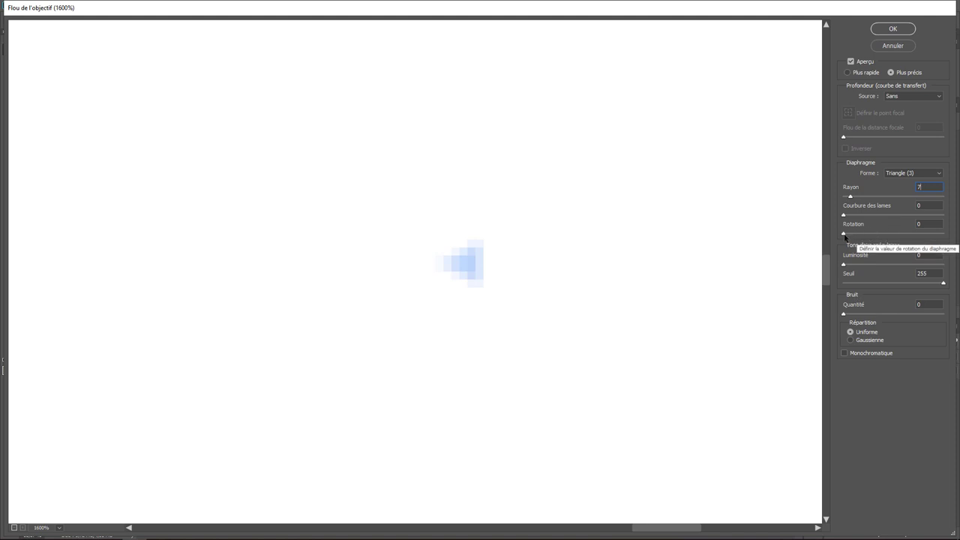
mouse_move(844, 234)
mouse_down()
mouse_move(892, 235)
mouse_move(835, 233)
mouse_up()
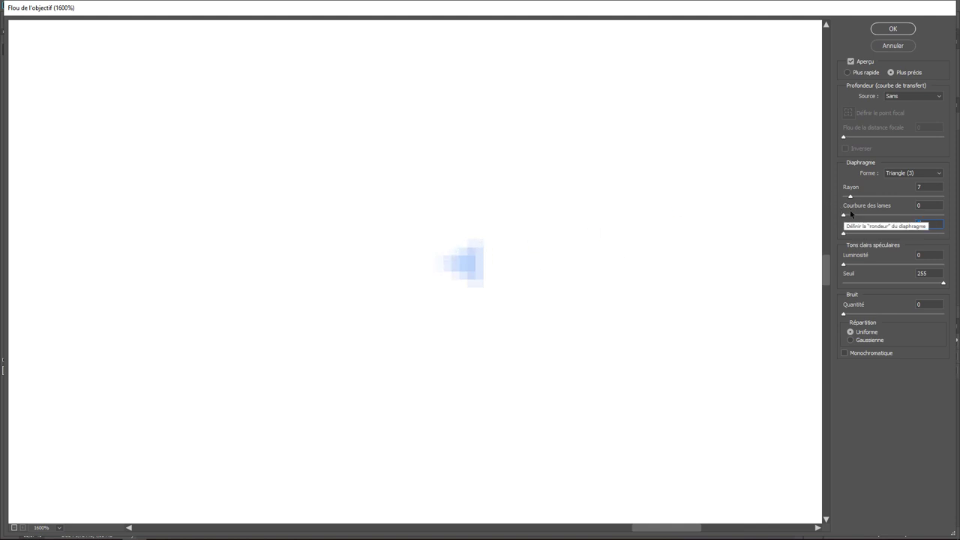
drag(842, 216, 912, 216)
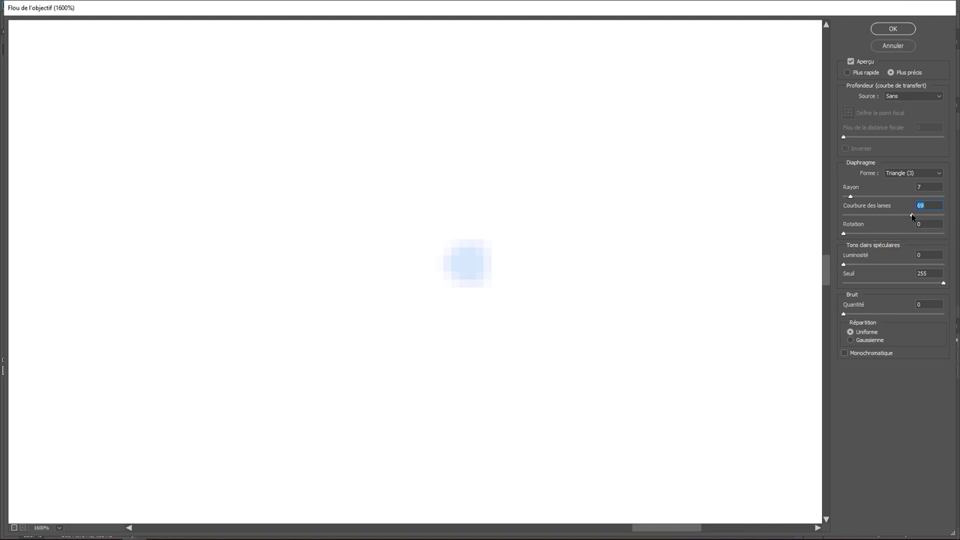
text(0)
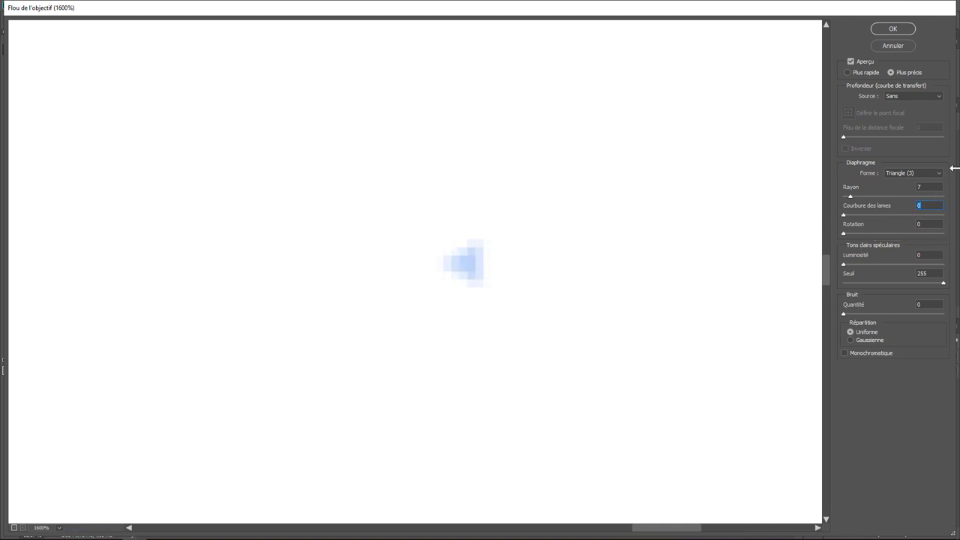
- Cycle the aperture through Carré, Pentagone, Hexagone and Heptagone, settling on Octogone (8)
click(927, 173)
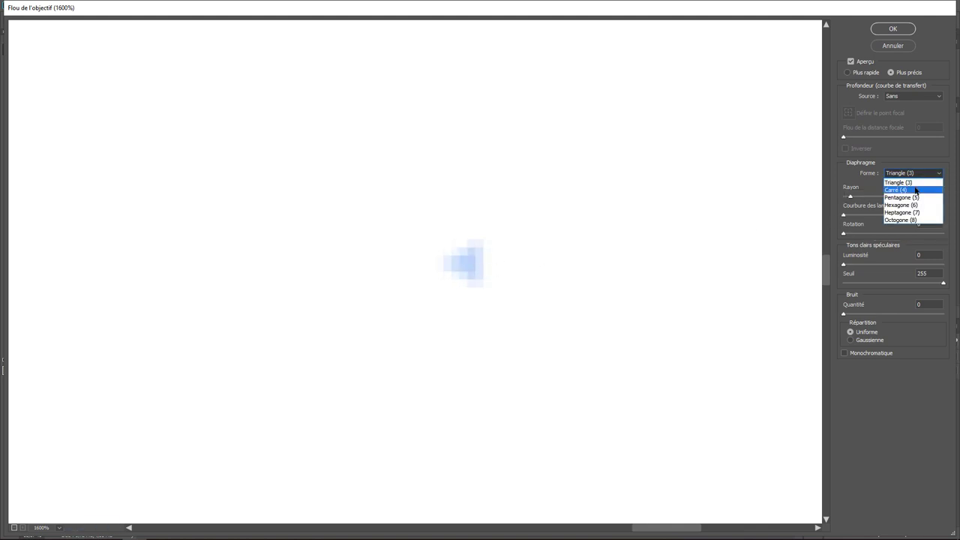
click(915, 191)
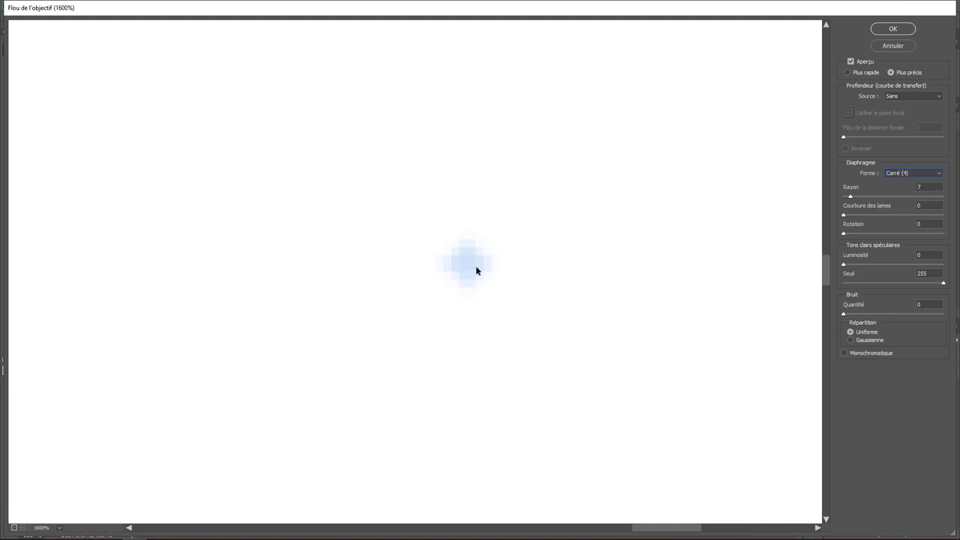
click(911, 174)
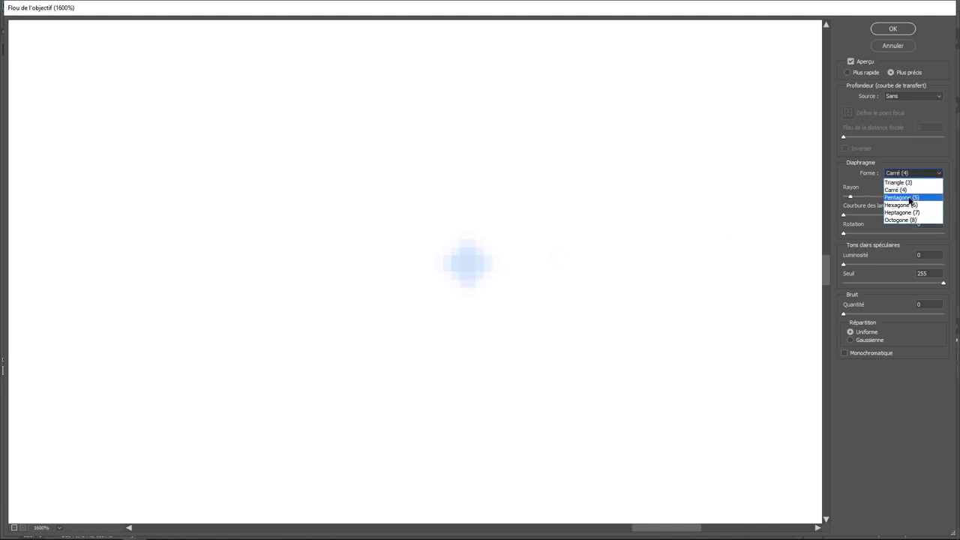
click(908, 197)
click(916, 173)
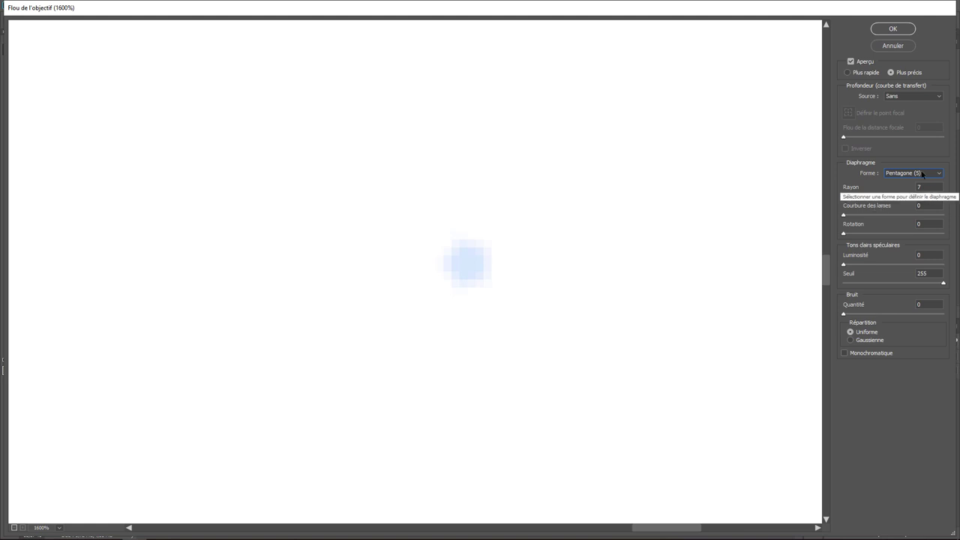
click(915, 205)
click(916, 174)
click(909, 212)
click(915, 174)
click(913, 220)
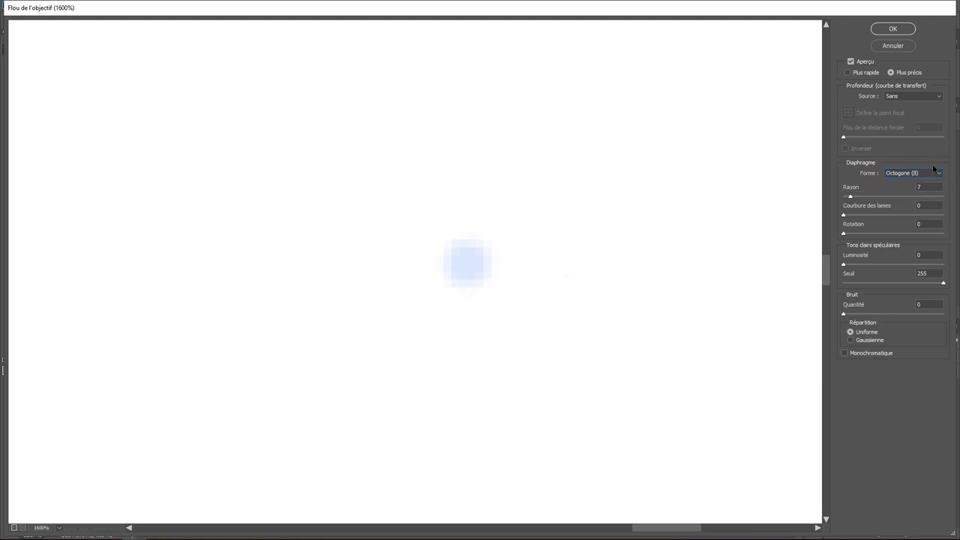
- Try blade curvature 21, reset it to 0, and test rotation leaving it at 0
click(844, 215)
drag(843, 215, 897, 213)
drag(899, 215, 843, 215)
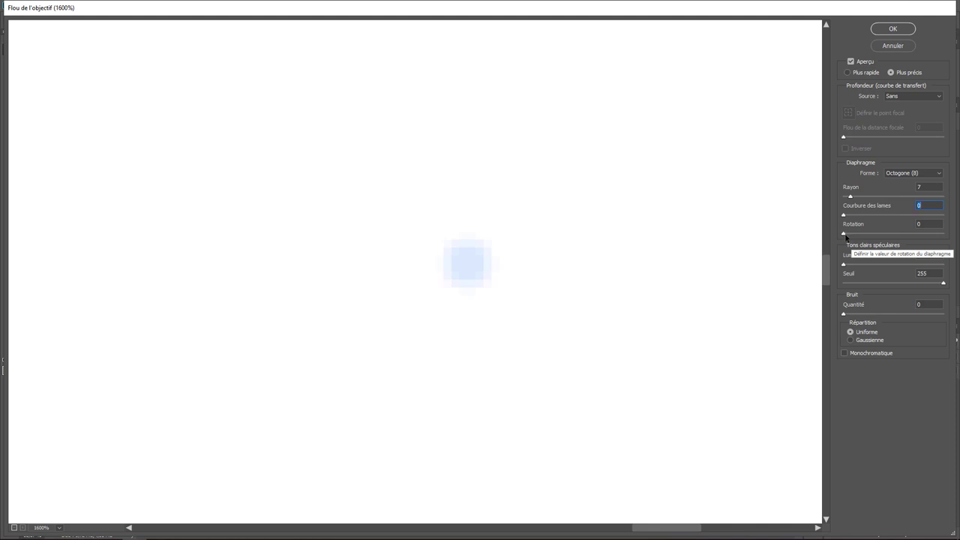
mouse_move(844, 234)
mouse_down()
mouse_move(878, 234)
mouse_move(843, 233)
mouse_up()
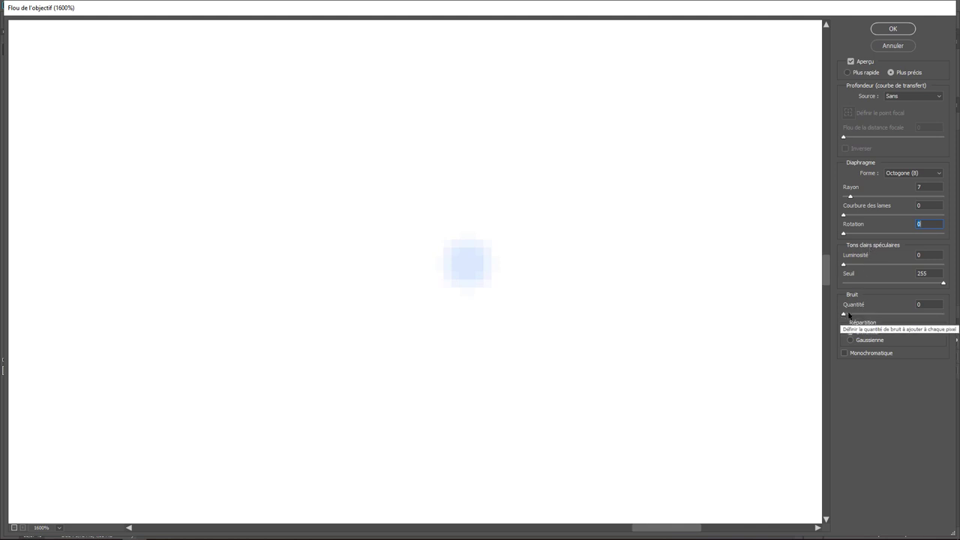
- Try noise amount 9 with Gaussian and Monochromatic, then return the amount to 0 unchecked
drag(842, 314, 848, 315)
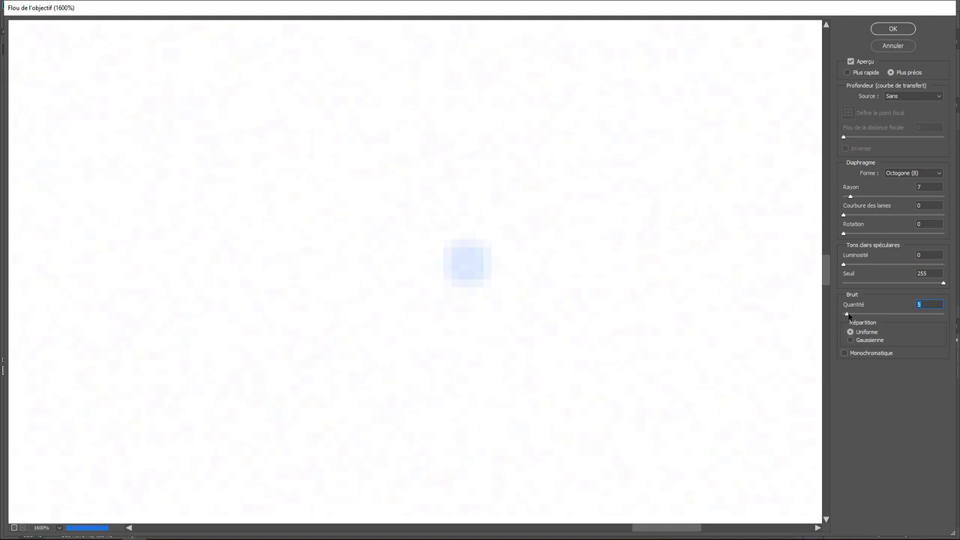
drag(847, 314, 852, 316)
click(854, 339)
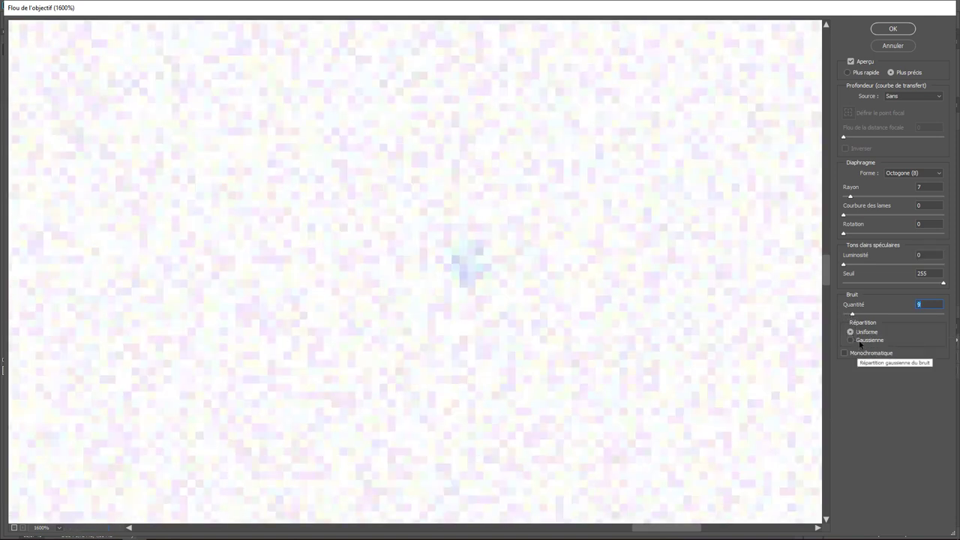
click(855, 356)
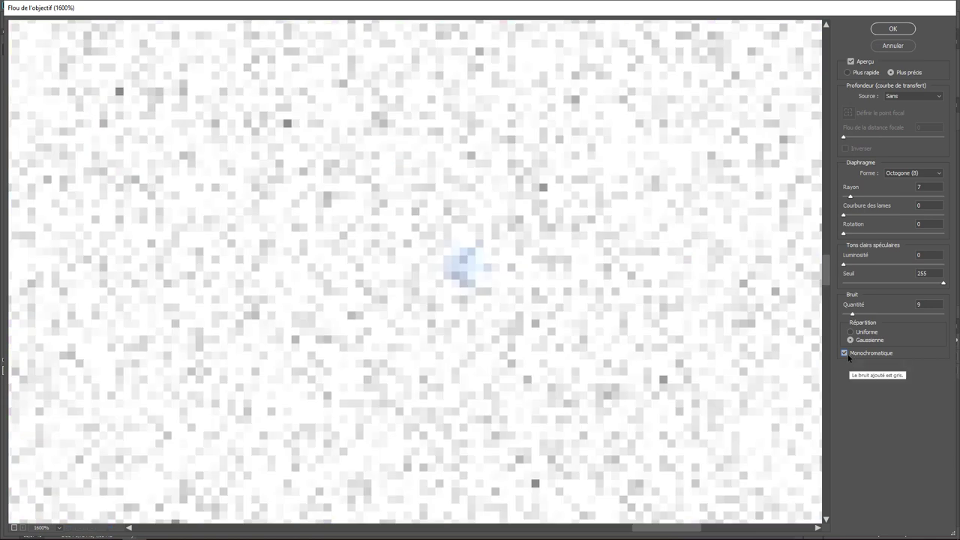
click(845, 354)
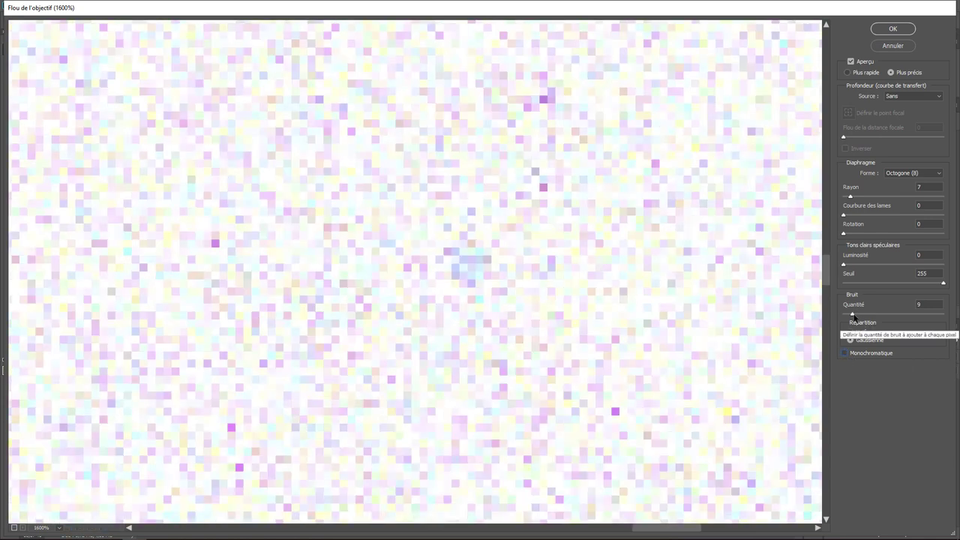
drag(853, 314, 838, 313)
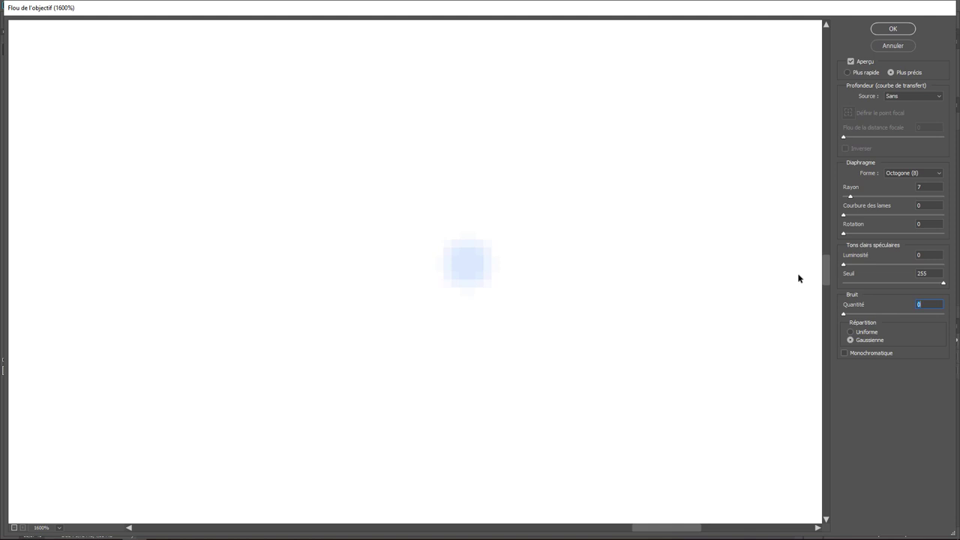
alt+scroll(797, 279, down, 2)
alt+scroll(797, 279, down, 2)
alt+scroll(798, 278, down, 1)
alt+scroll(798, 278, down, 1)
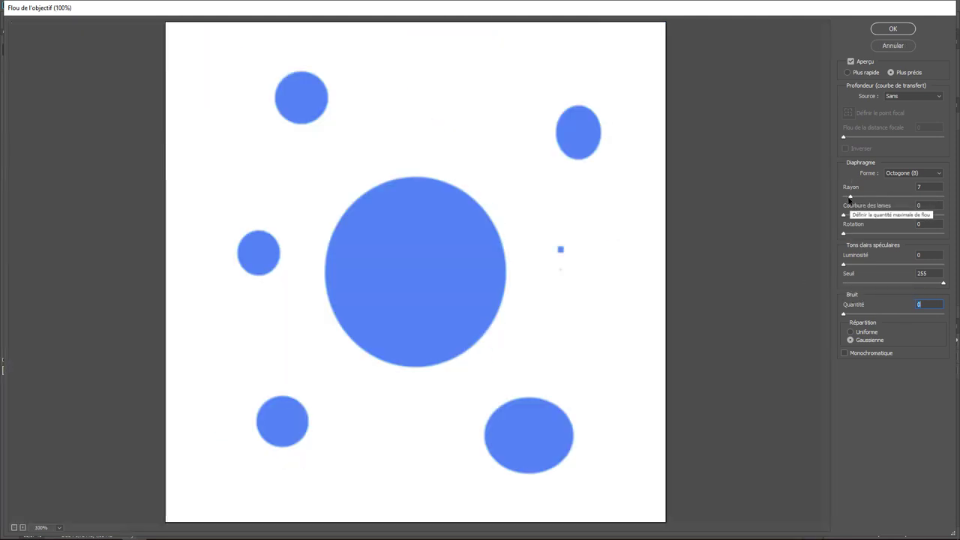
- Preview a radius of 32, leave Source on None, and cancel the filter
click(850, 197)
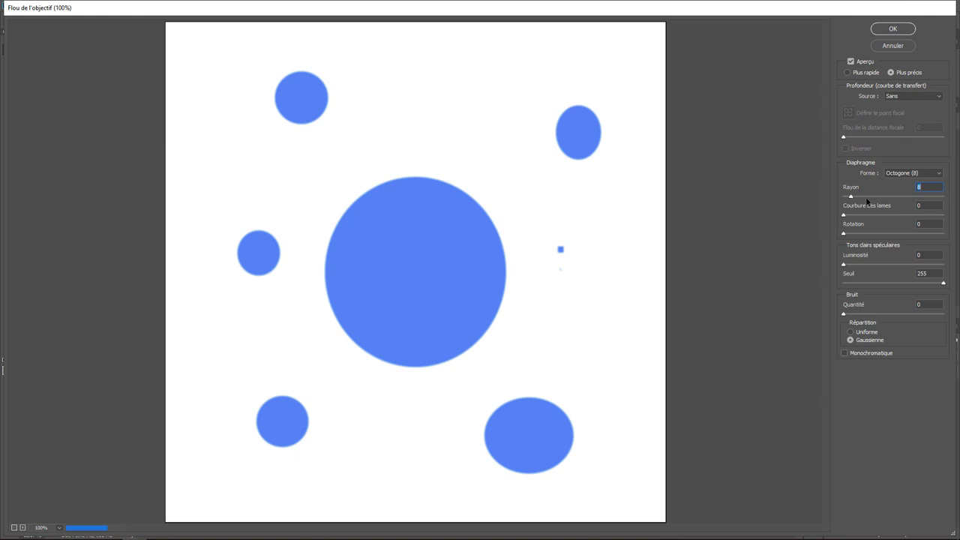
drag(866, 201, 876, 200)
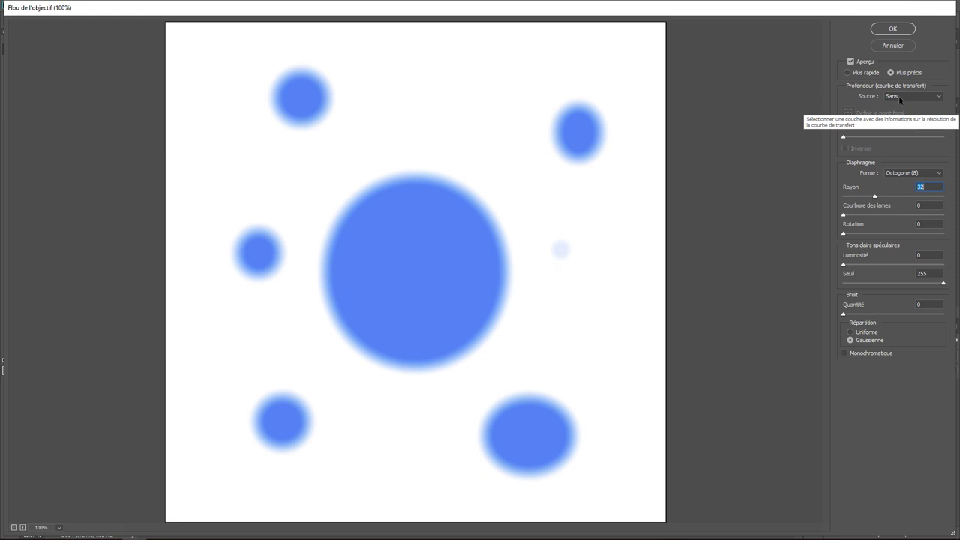
click(901, 96)
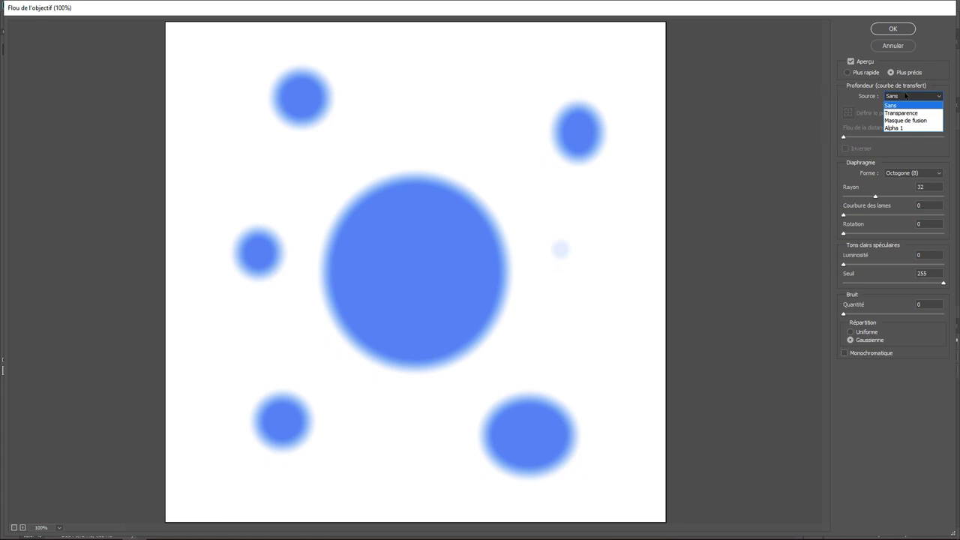
click(893, 51)
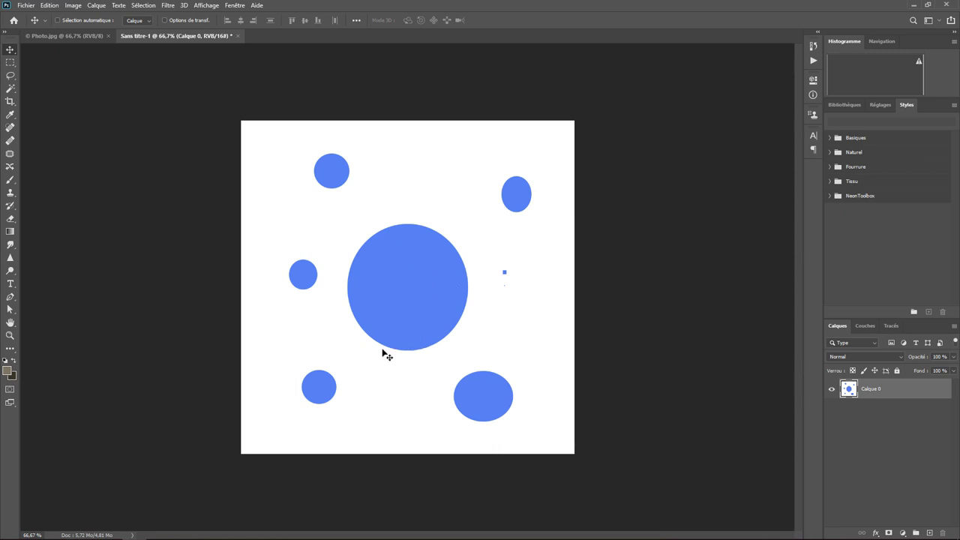
- Magic Wand-select the central circle, add a layer mask, and invert it to hide the circle
click(10, 90)
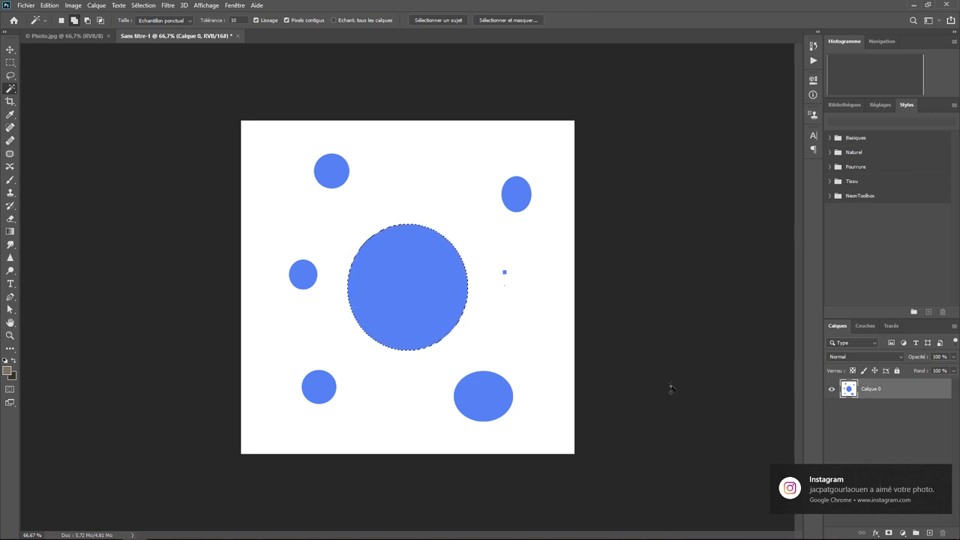
click(888, 533)
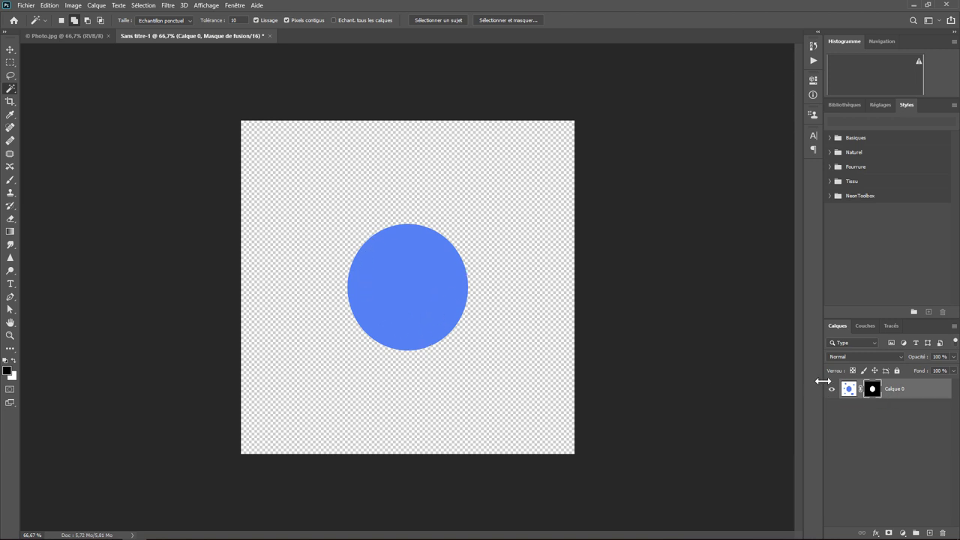
click(74, 6)
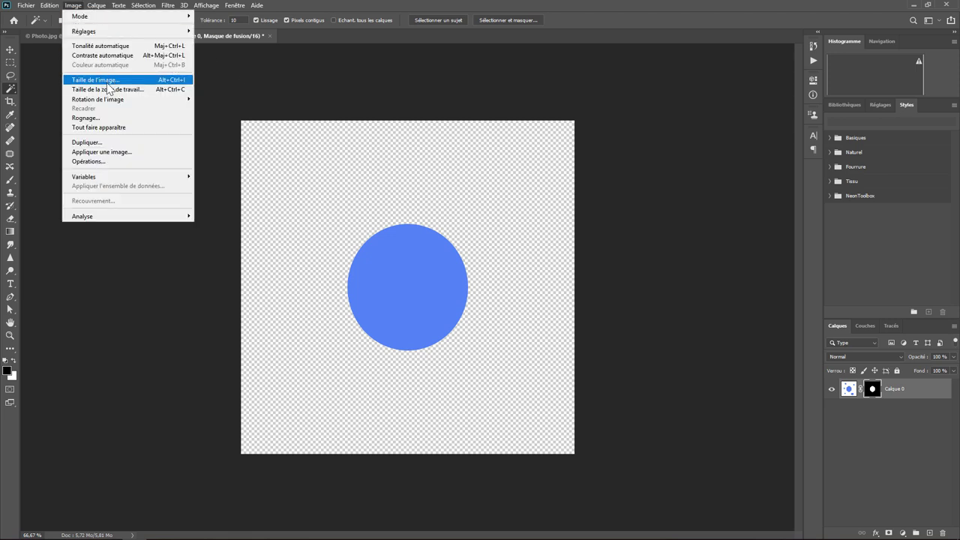
mouse_move(126, 30)
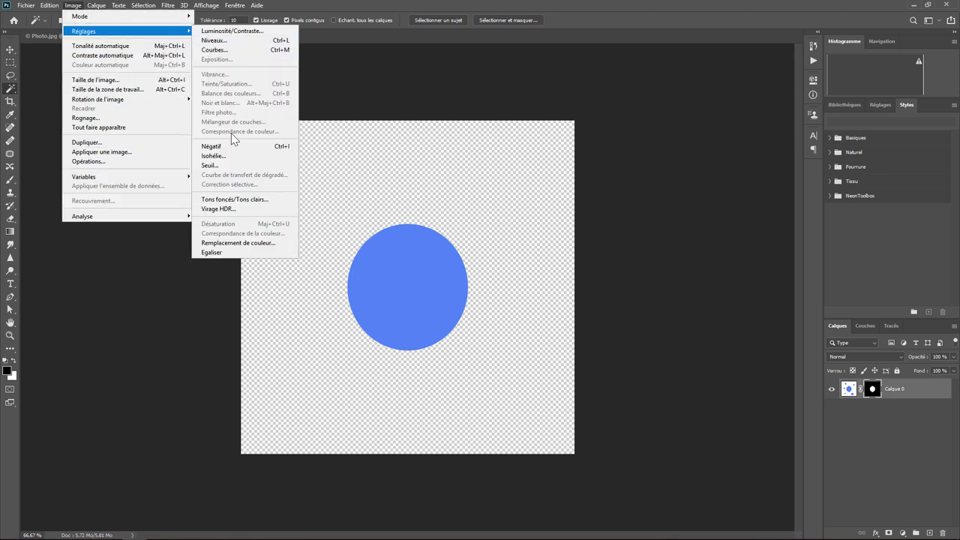
click(289, 146)
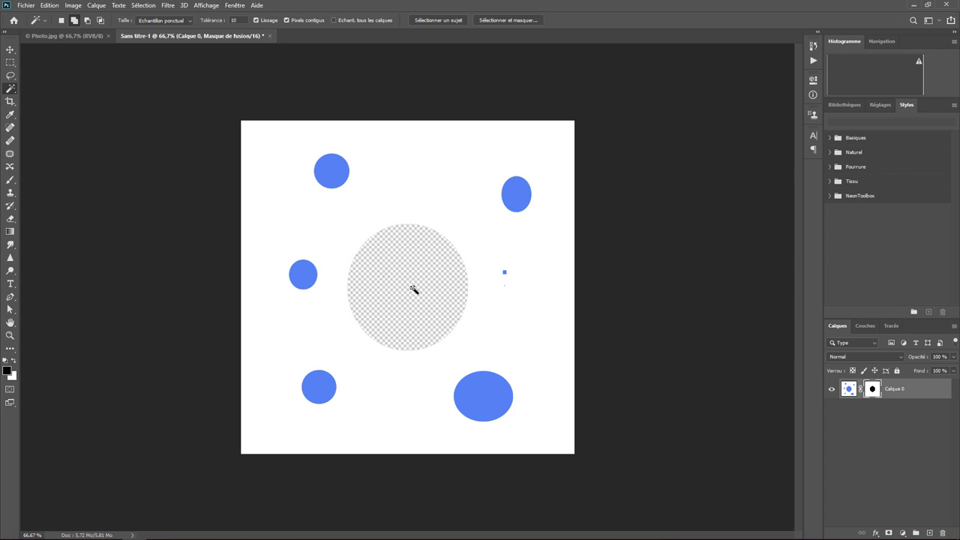
- Cancel Lens Blur on the mask, target Calque 0's image thumbnail, and reapply Lens Blur there
click(167, 5)
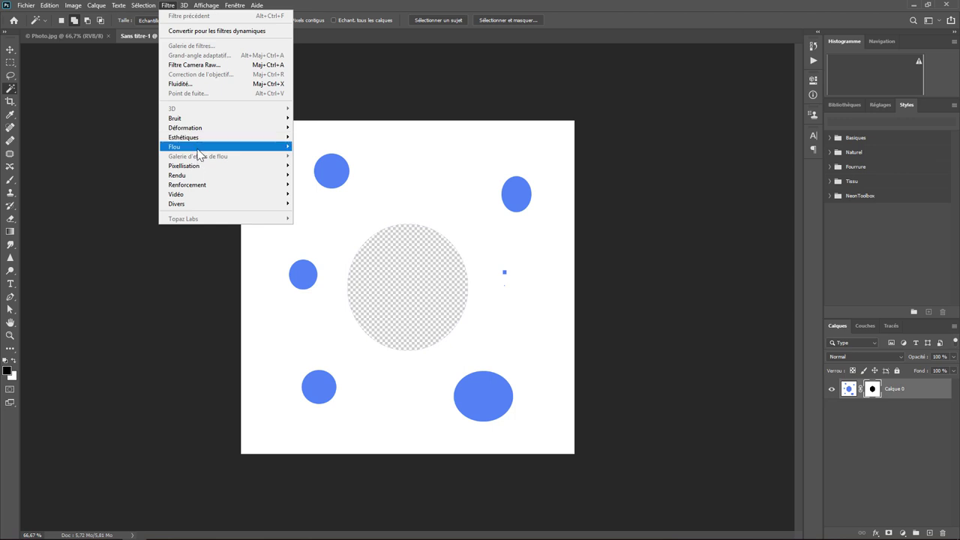
mouse_move(225, 146)
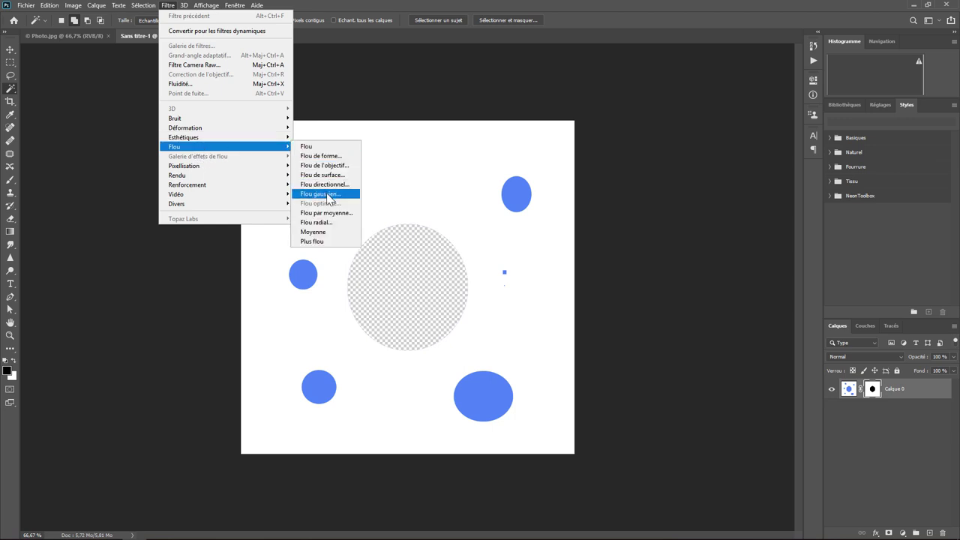
click(324, 166)
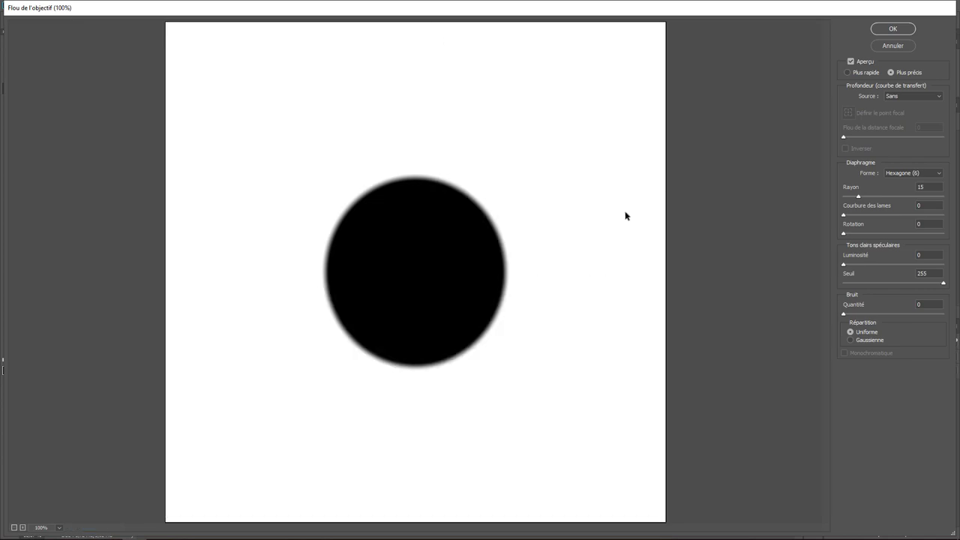
click(908, 45)
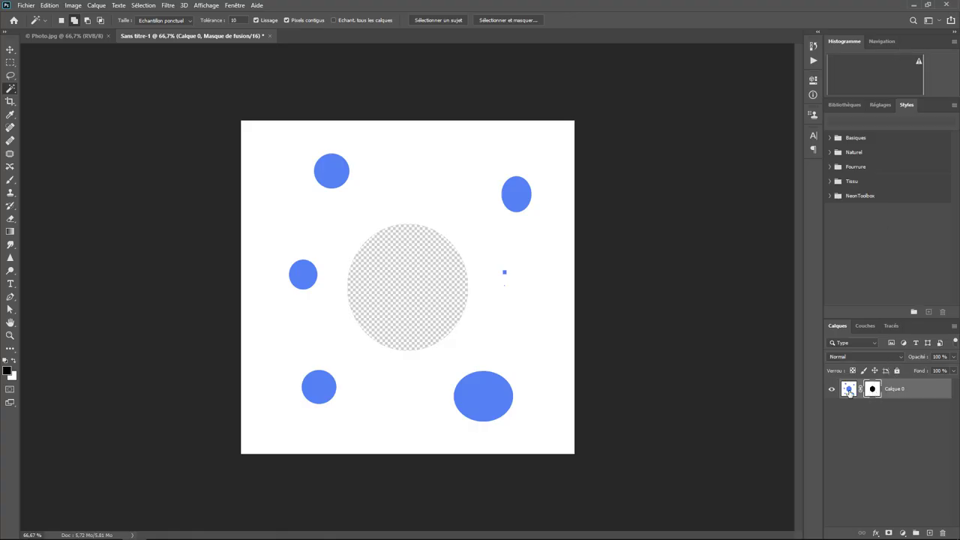
click(848, 388)
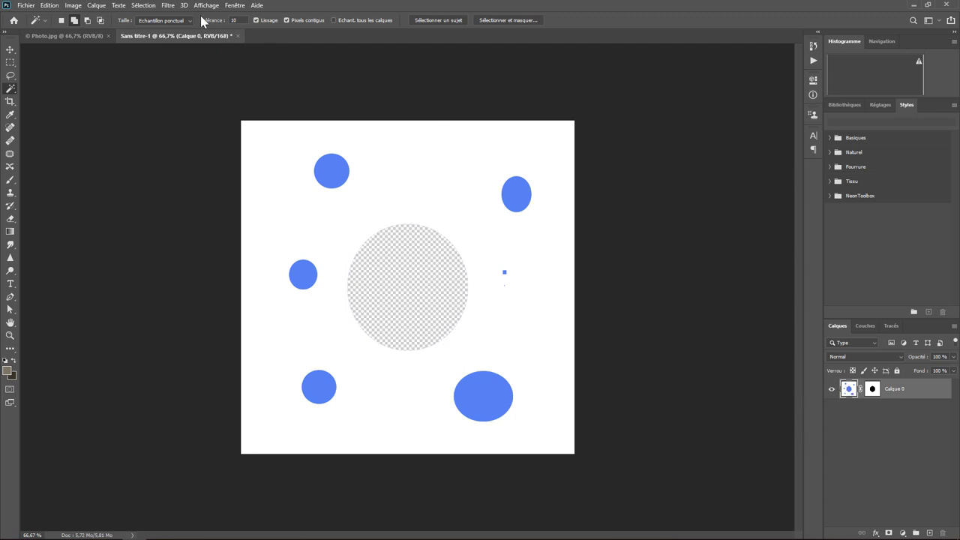
click(167, 5)
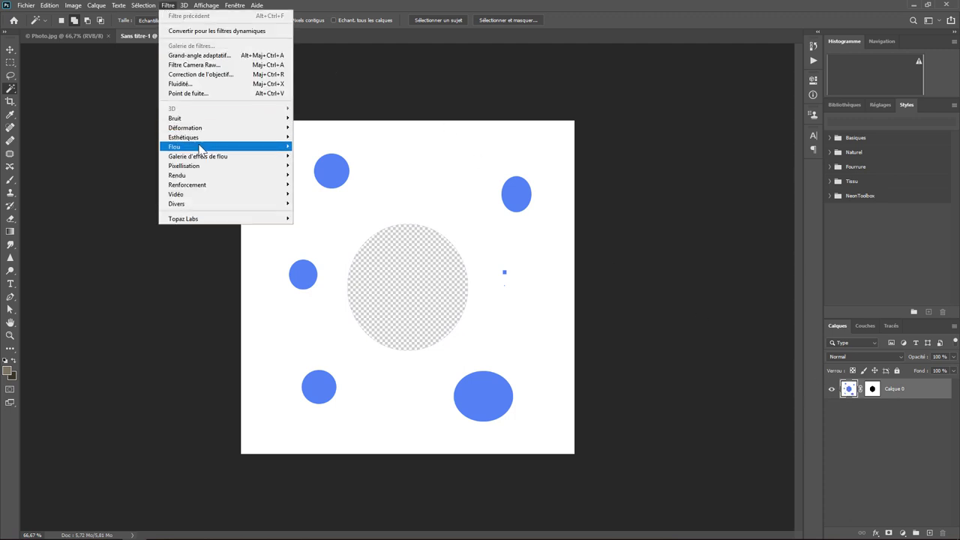
mouse_move(173, 146)
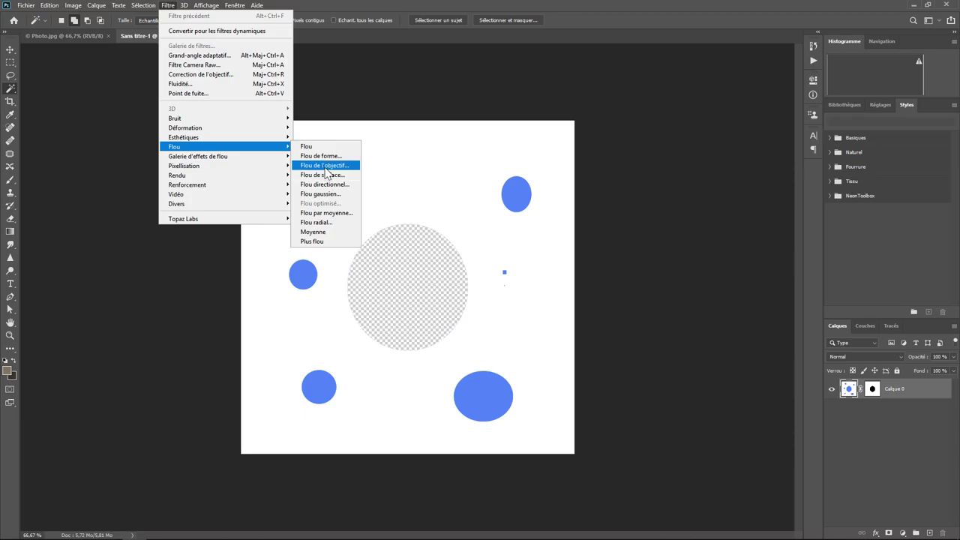
click(327, 166)
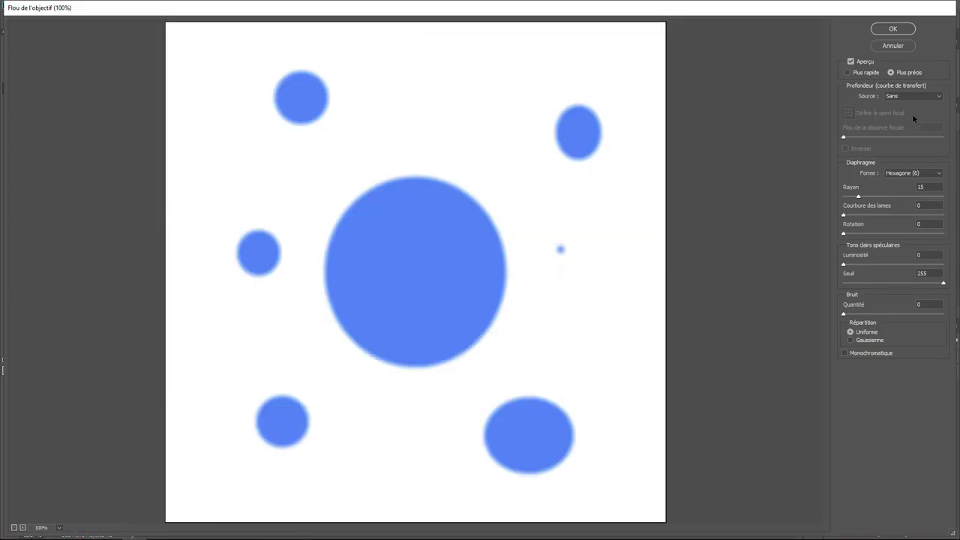
- Apply Lens Blur with Layer Mask as the depth source and radius 30
click(899, 97)
click(905, 120)
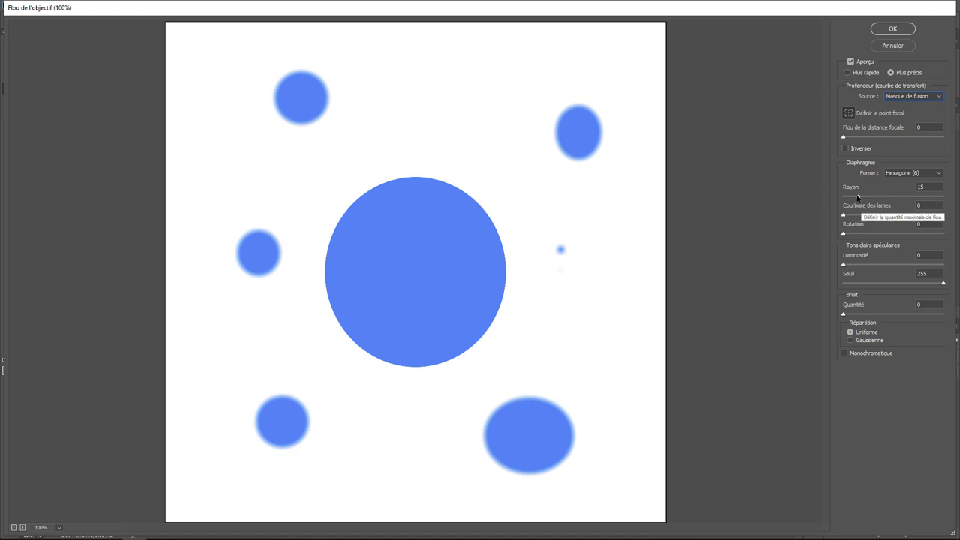
drag(857, 197, 865, 199)
click(873, 198)
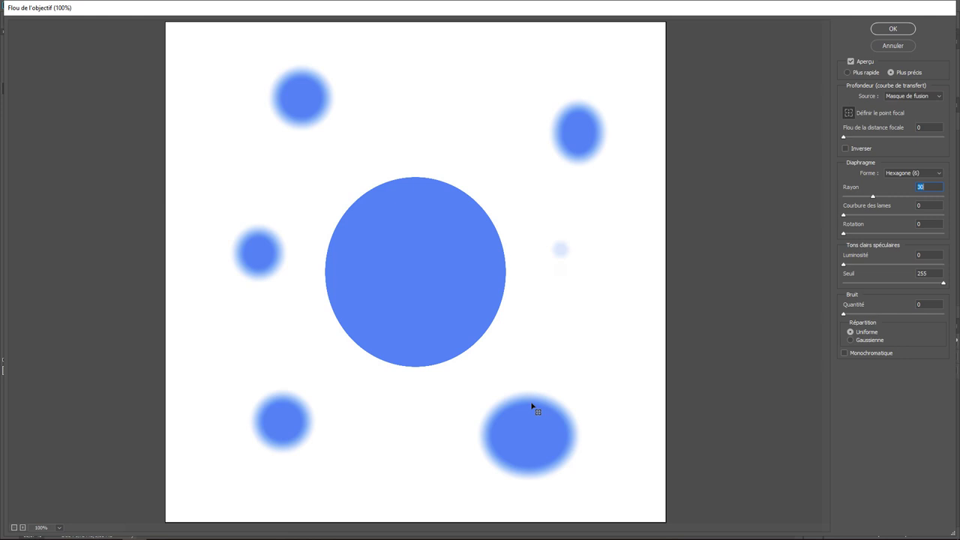
click(886, 30)
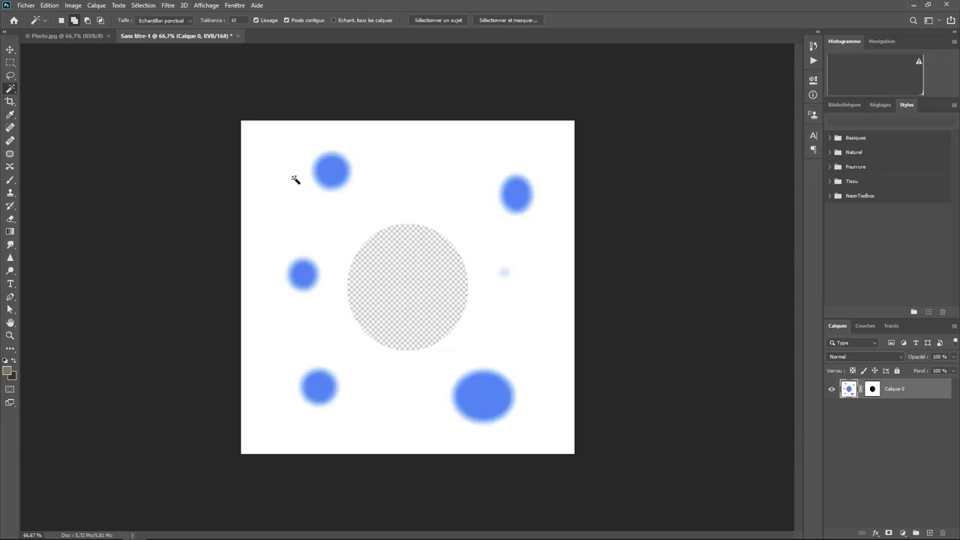
- Temporarily disable the layer mask to inspect the blurred result
right_click(871, 393)
key(Escape)
shift+click(871, 391)
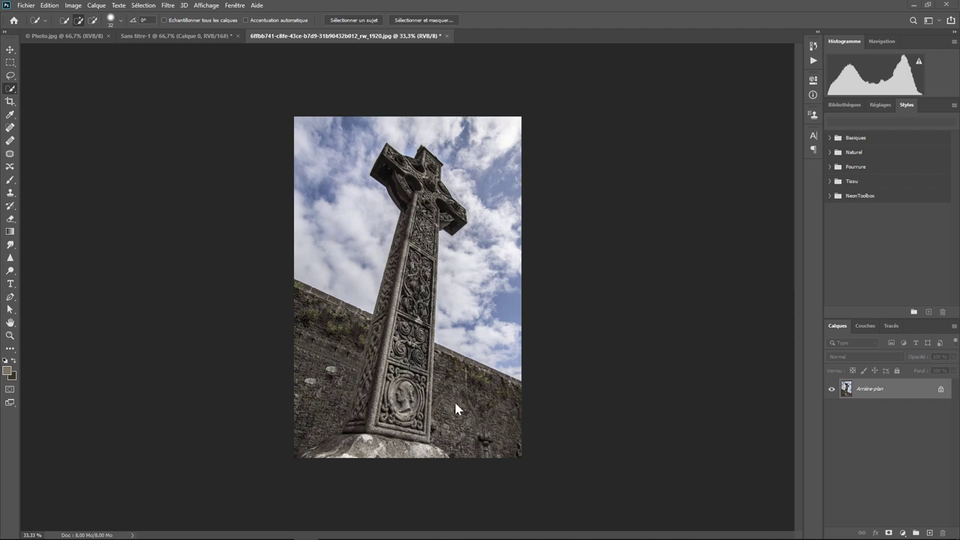
- With Quick Selection, brush over the cross top, shaft and lower base
right_click(11, 90)
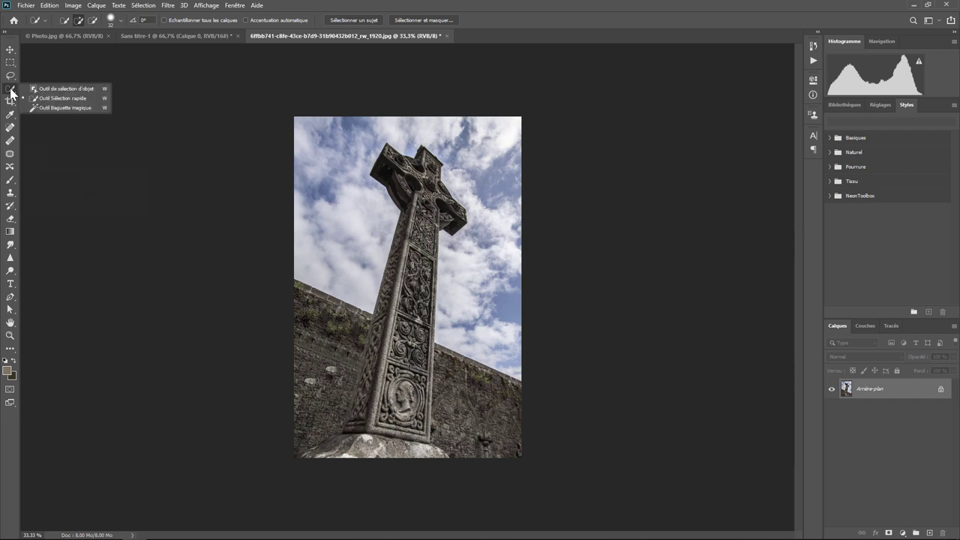
click(63, 99)
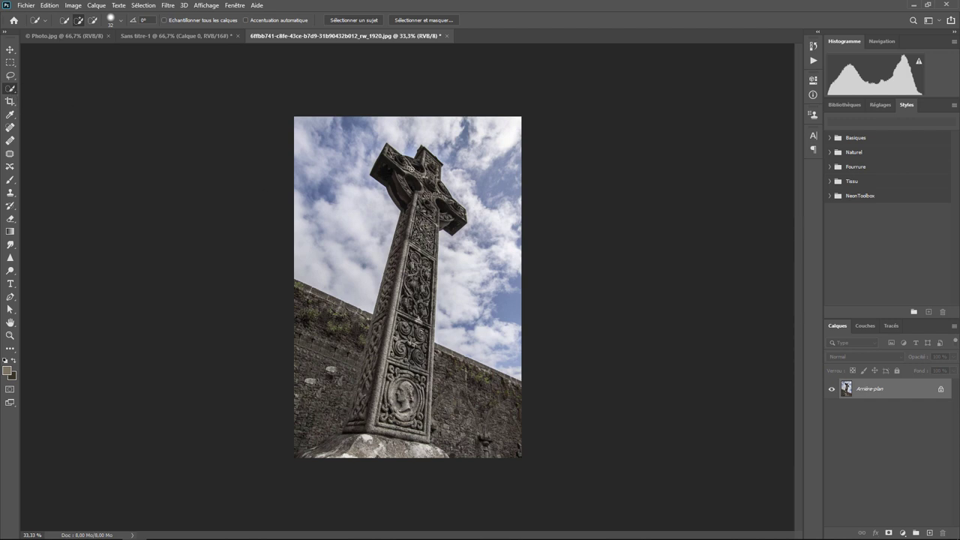
mouse_move(390, 153)
mouse_down()
mouse_move(445, 193)
mouse_move(390, 171)
mouse_move(415, 200)
mouse_move(420, 240)
mouse_move(409, 296)
mouse_move(403, 247)
mouse_move(337, 454)
mouse_move(423, 455)
mouse_up()
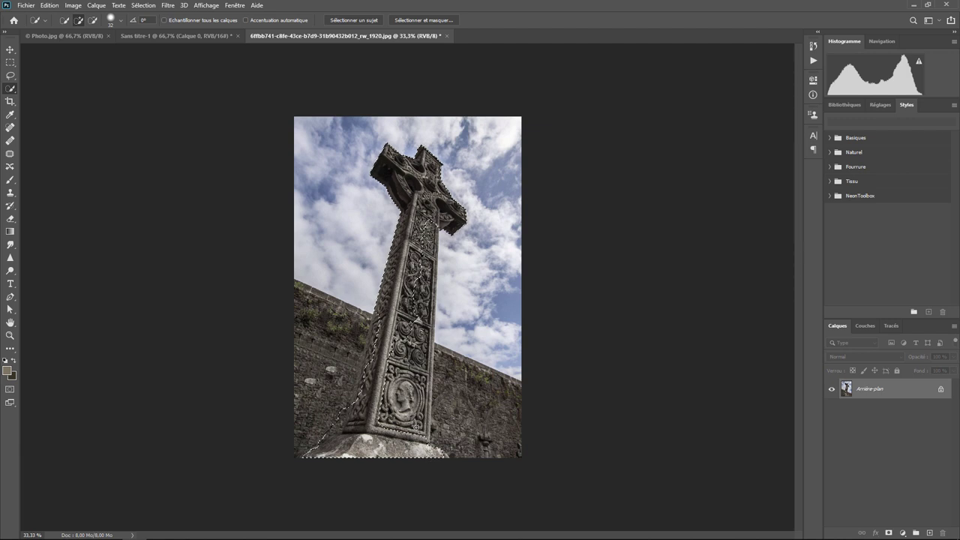
drag(424, 372, 402, 311)
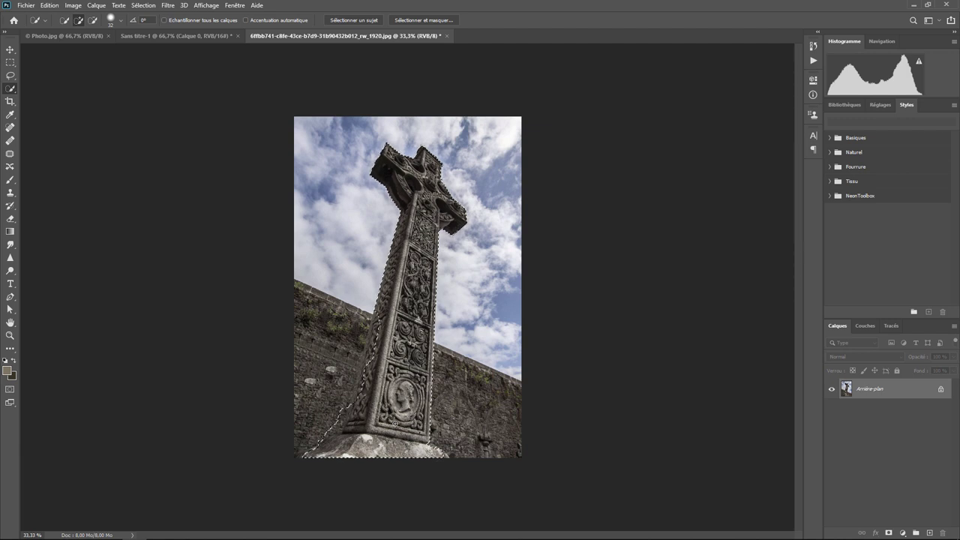
drag(402, 311, 380, 383)
drag(309, 452, 358, 392)
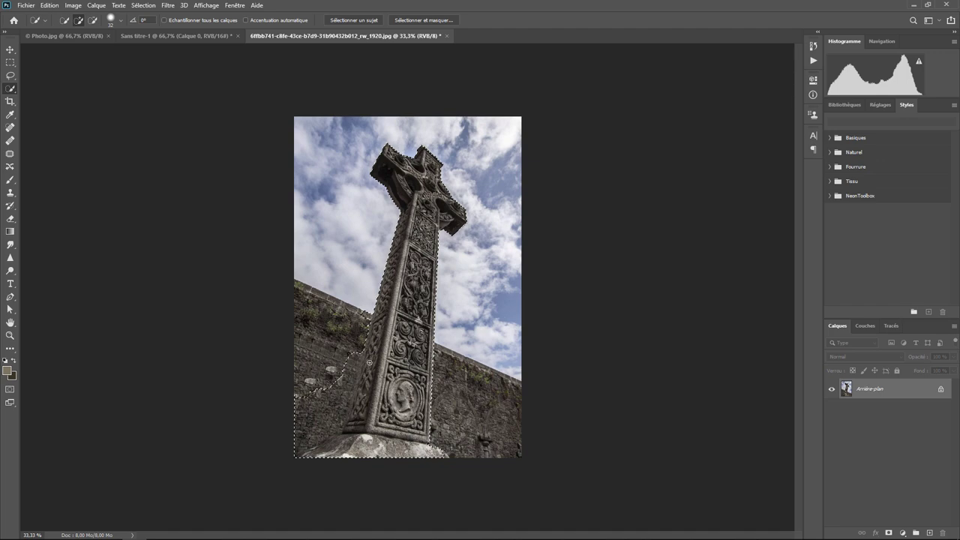
drag(358, 392, 374, 346)
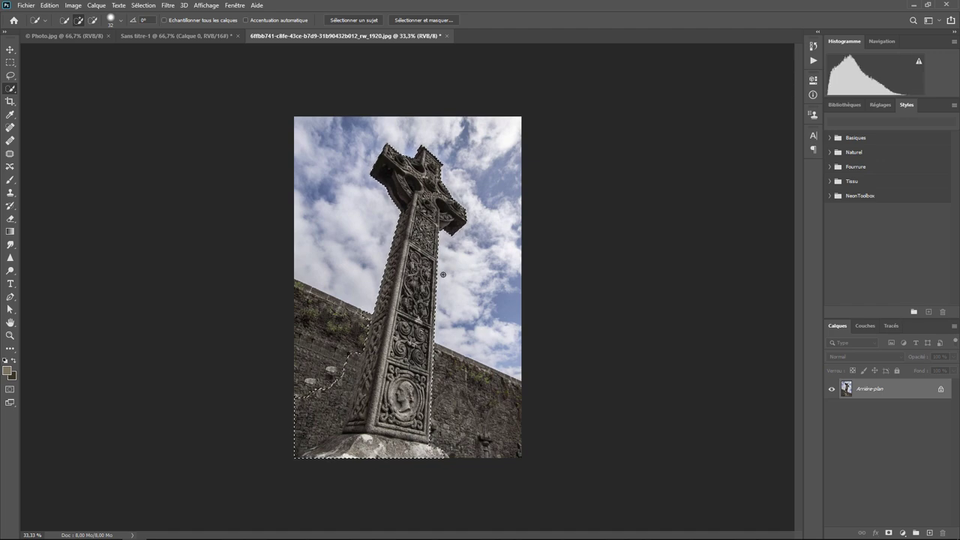
- At 200% zoom, subtract the wall top, plant notch and shaft edges from the selection
key(ctrl+1)
key(ctrl+plus)
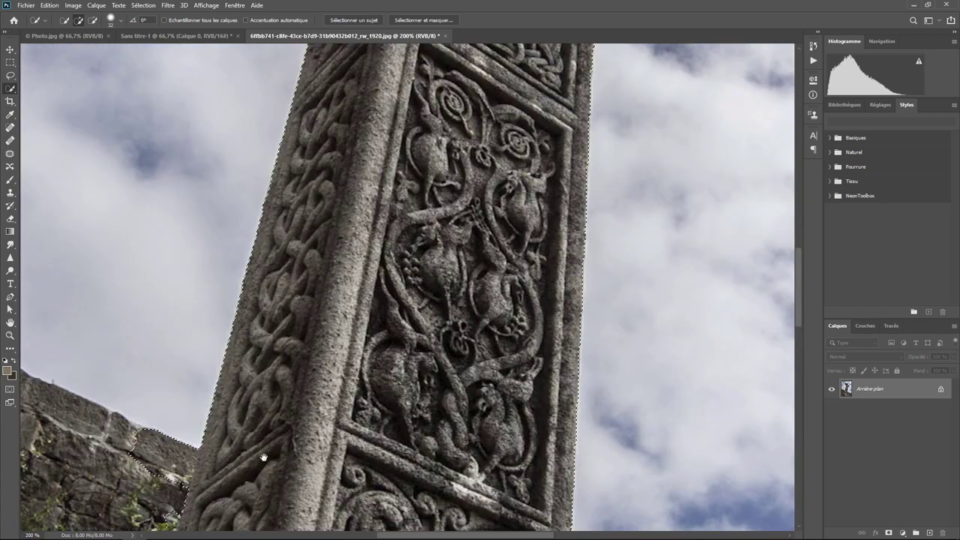
drag(177, 420, 465, 140)
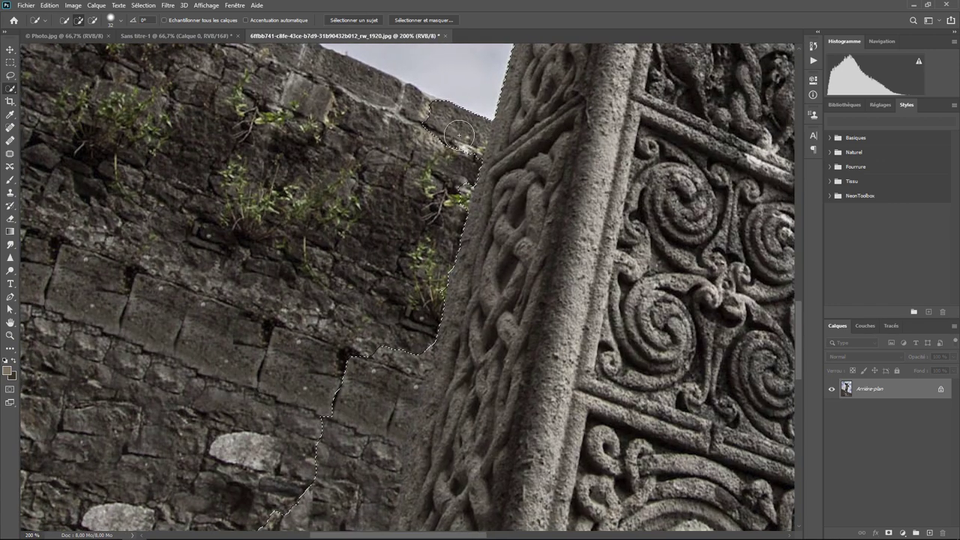
key(alt)
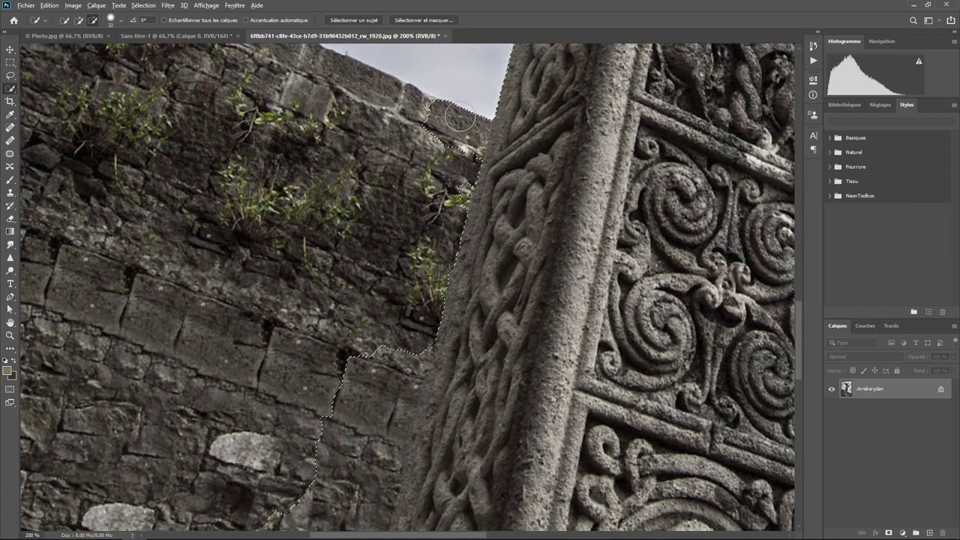
mouse_move(474, 112)
mouse_down()
mouse_move(445, 163)
mouse_move(518, 126)
mouse_up()
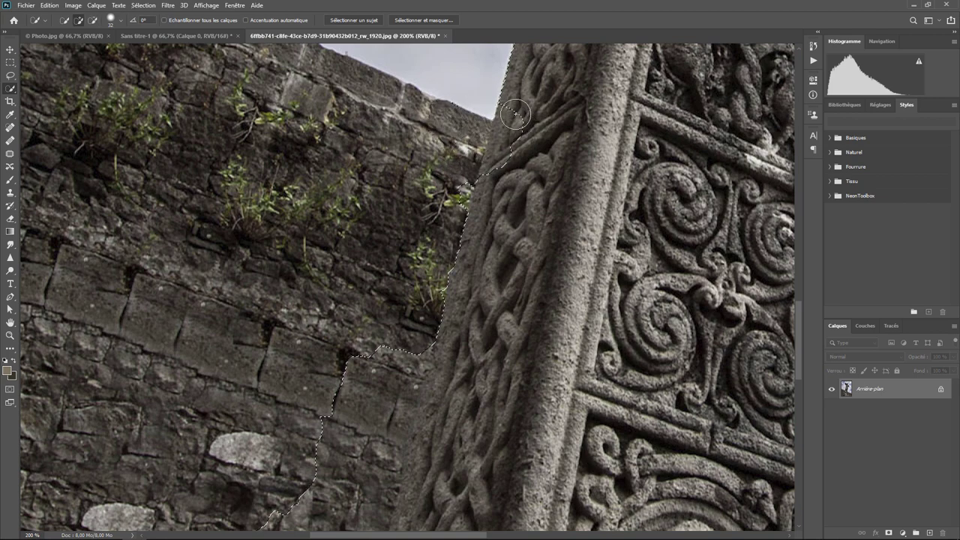
alt+click(455, 193)
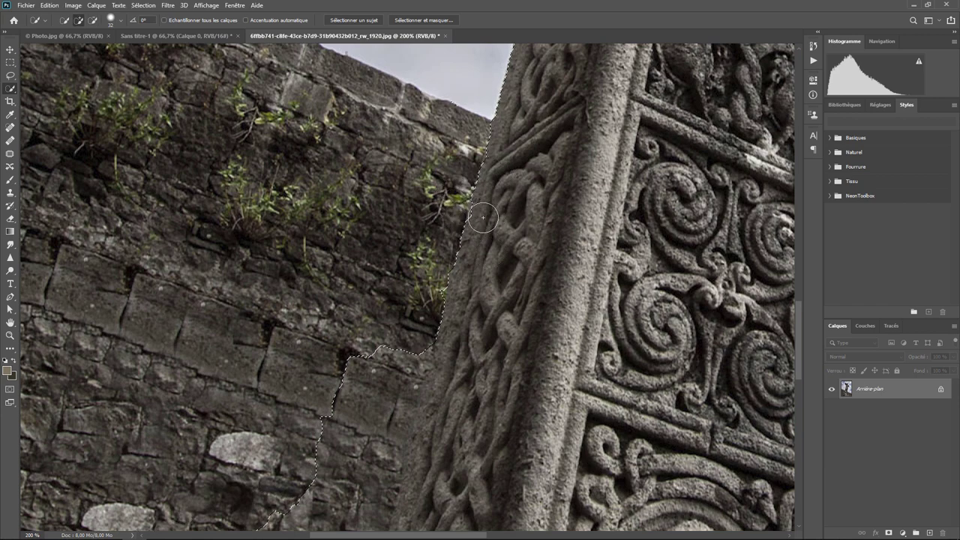
key(alt)
scroll(436, 322, down, 5)
mouse_move(464, 208)
mouse_down()
mouse_move(448, 186)
mouse_move(469, 181)
mouse_move(444, 215)
mouse_move(380, 442)
mouse_move(475, 248)
mouse_move(431, 393)
mouse_up()
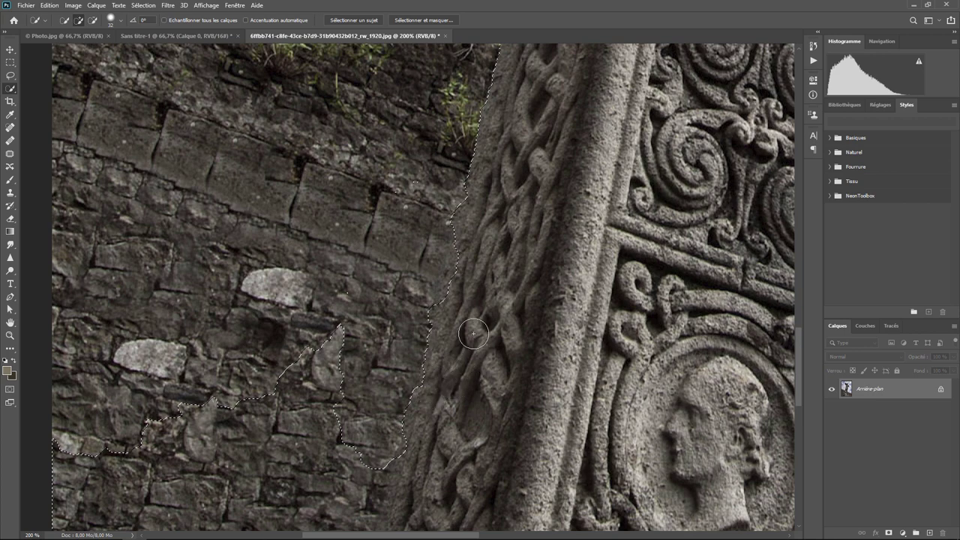
drag(432, 393, 447, 223)
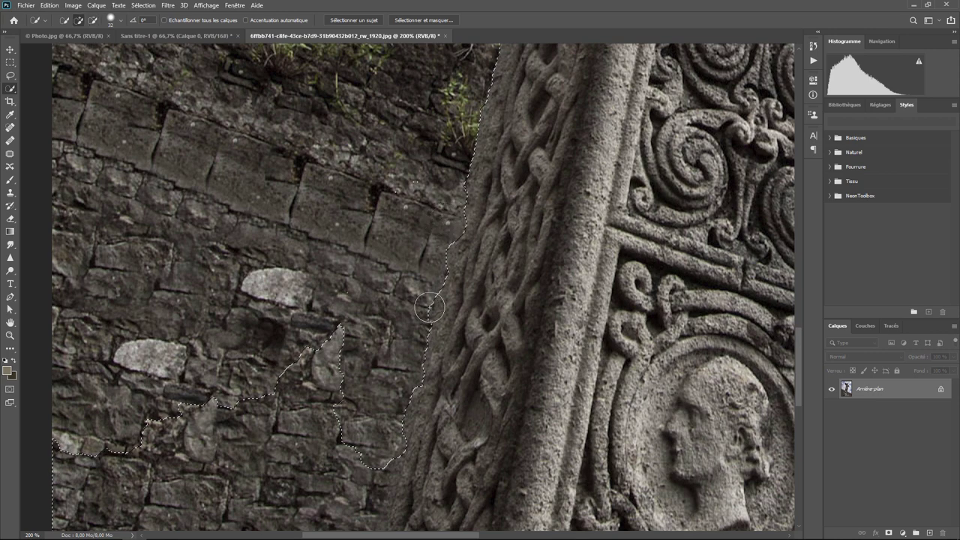
drag(432, 304, 418, 319)
- Subtract the wall notches along the stone base and rock edge
mouse_move(466, 409)
mouse_down()
mouse_move(514, 193)
mouse_move(476, 188)
mouse_move(398, 253)
mouse_move(360, 377)
mouse_move(85, 508)
mouse_move(182, 460)
mouse_up()
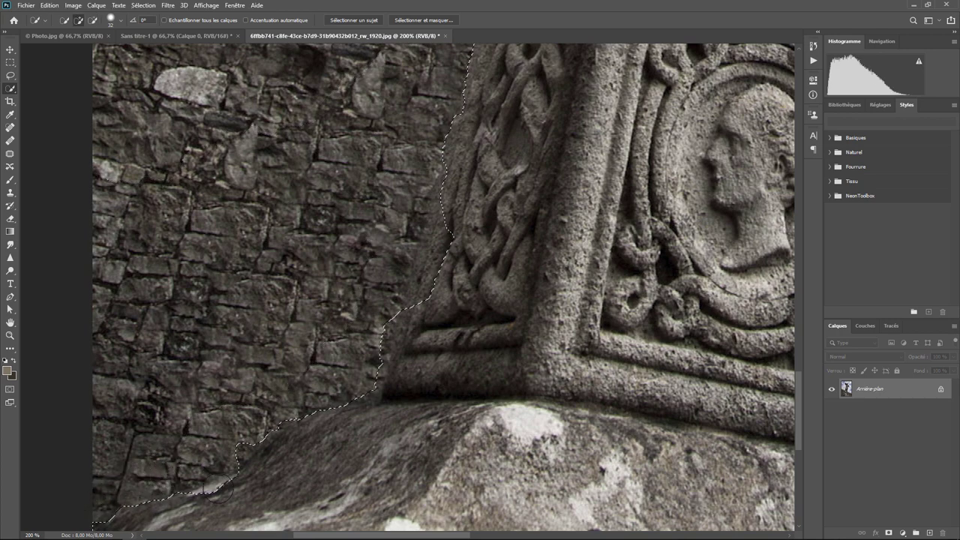
mouse_move(240, 486)
mouse_down()
mouse_move(255, 432)
mouse_move(367, 371)
mouse_move(376, 339)
mouse_move(418, 326)
mouse_move(450, 235)
mouse_move(452, 192)
mouse_move(439, 257)
mouse_up()
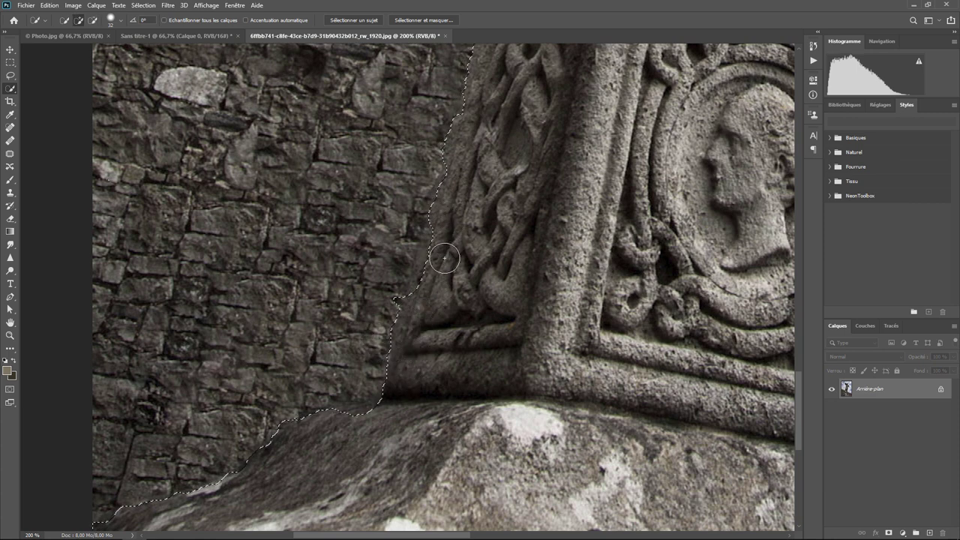
mouse_move(426, 289)
mouse_down()
mouse_move(375, 291)
mouse_move(394, 273)
mouse_up()
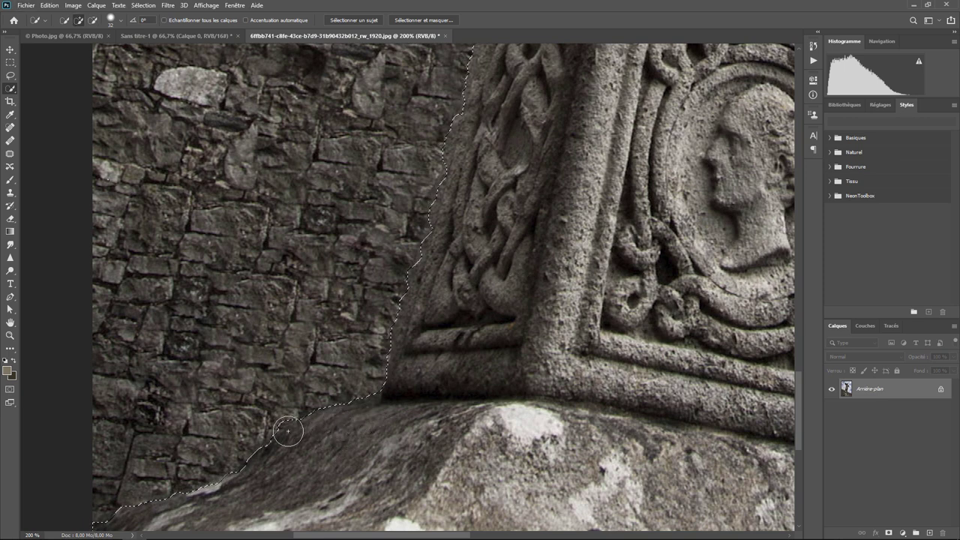
drag(276, 414, 328, 442)
drag(298, 448, 237, 507)
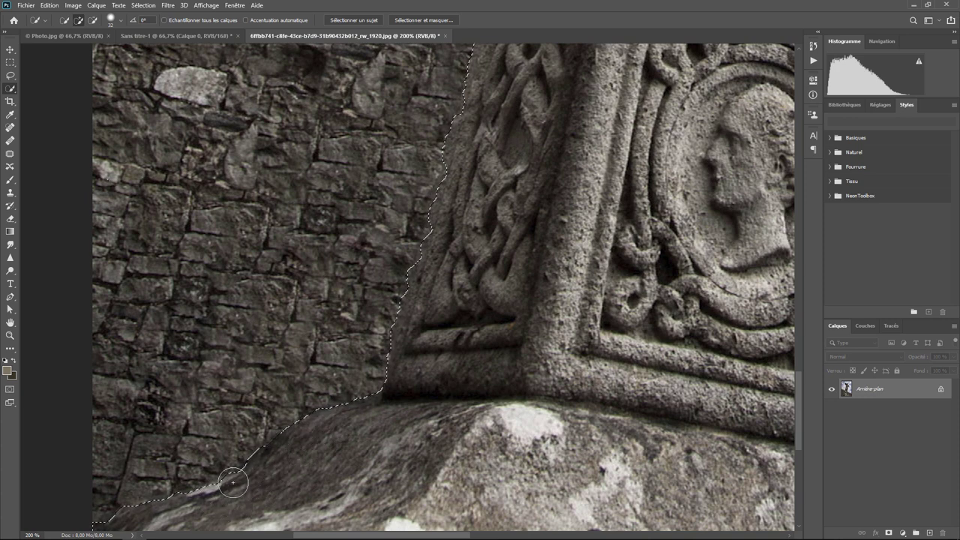
drag(190, 410, 304, 293)
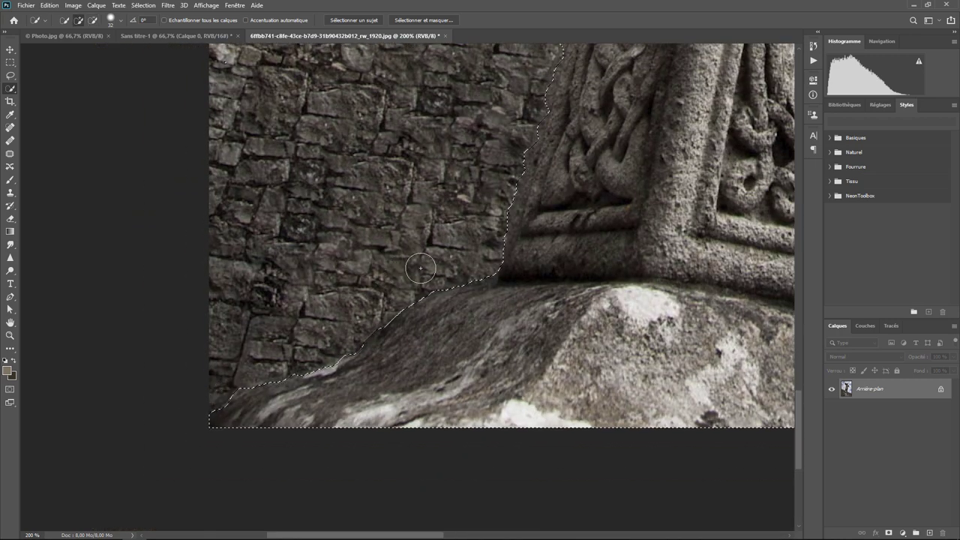
- Raise Lissage in Select and Mask to smooth the edge, then zoom out
click(421, 20)
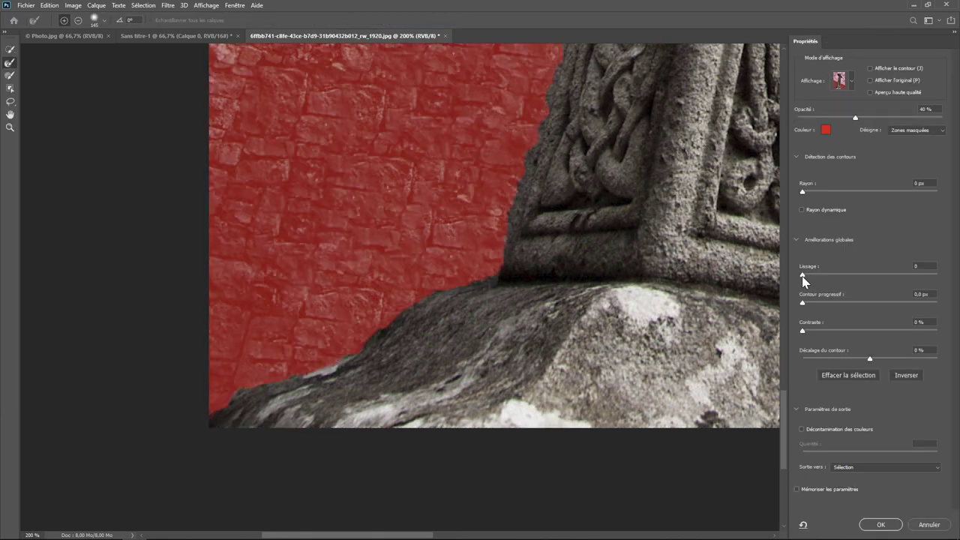
drag(802, 275, 812, 276)
click(876, 524)
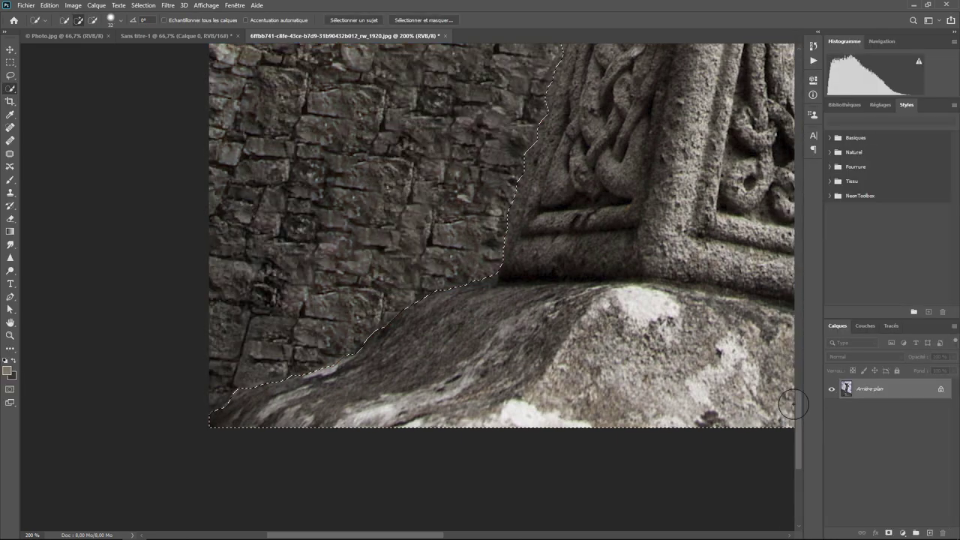
key(ctrl+minus)
key(ctrl+minus)
key(ctrl+minus)
key(ctrl+minus)
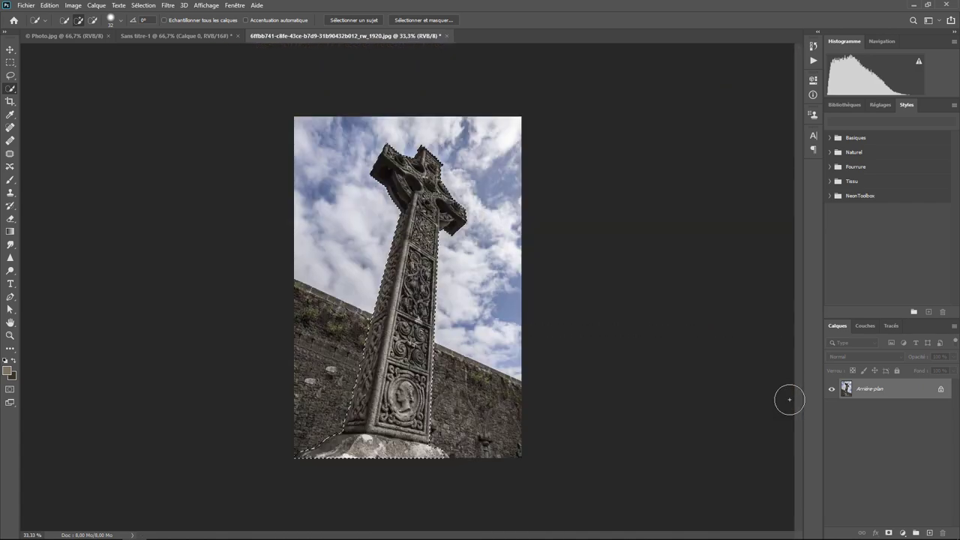
- Mask Calque 0 to the cross selection and target the image thumbnail for blurring
click(888, 532)
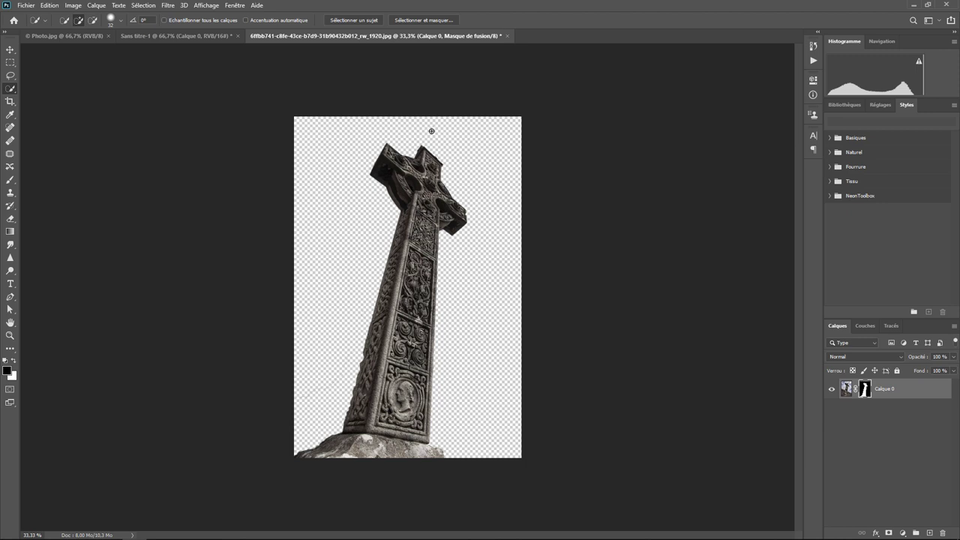
click(168, 5)
mouse_move(175, 147)
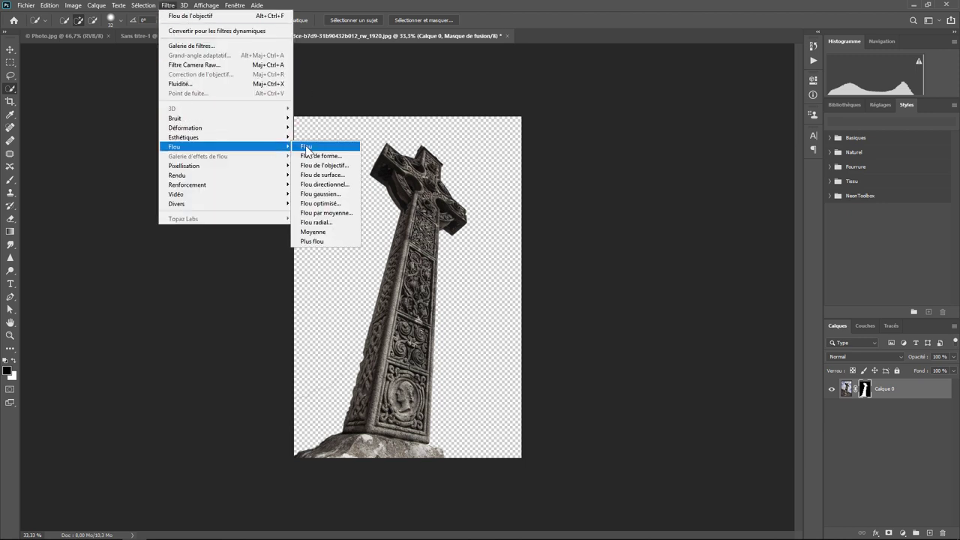
click(328, 166)
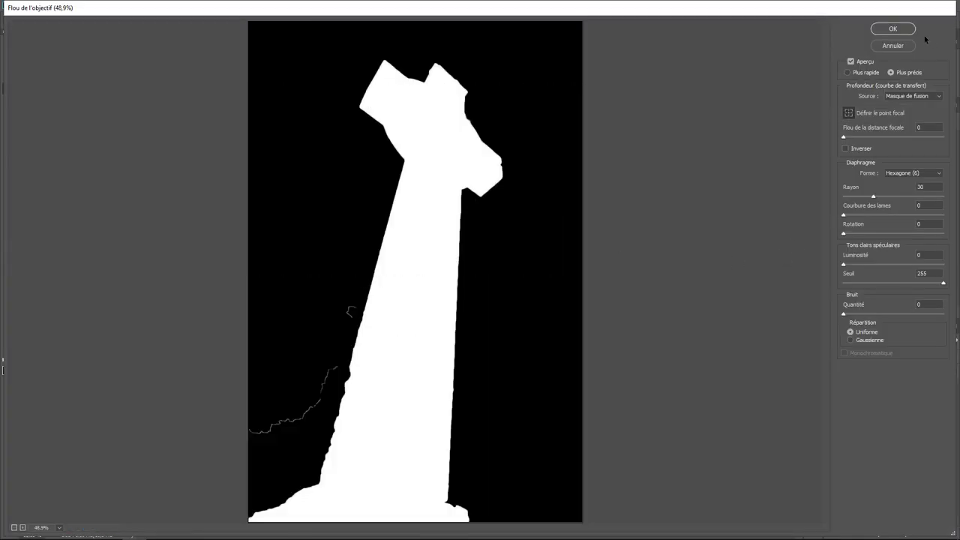
click(892, 45)
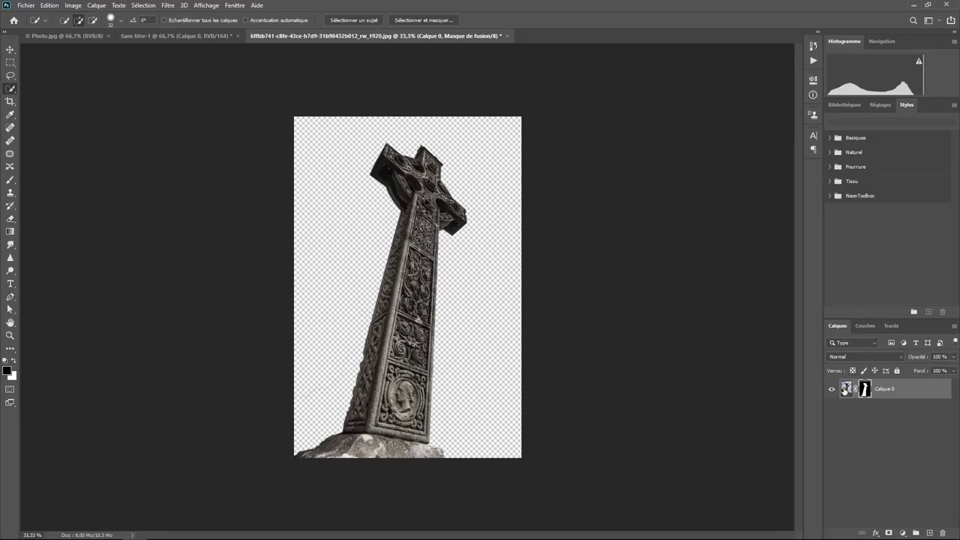
click(846, 388)
click(168, 6)
mouse_move(174, 146)
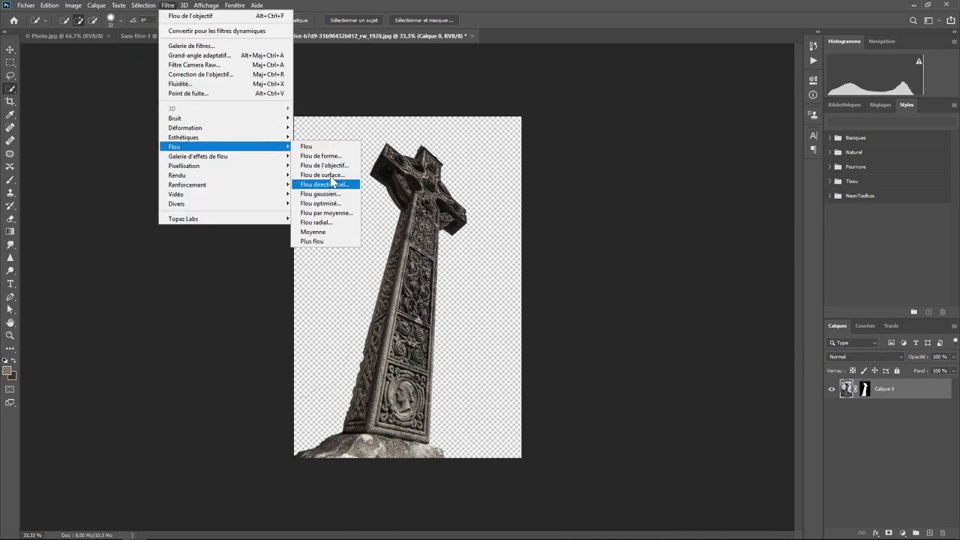
- In Lens Blur, set the depth source to Layer Mask and check Inverser
click(324, 164)
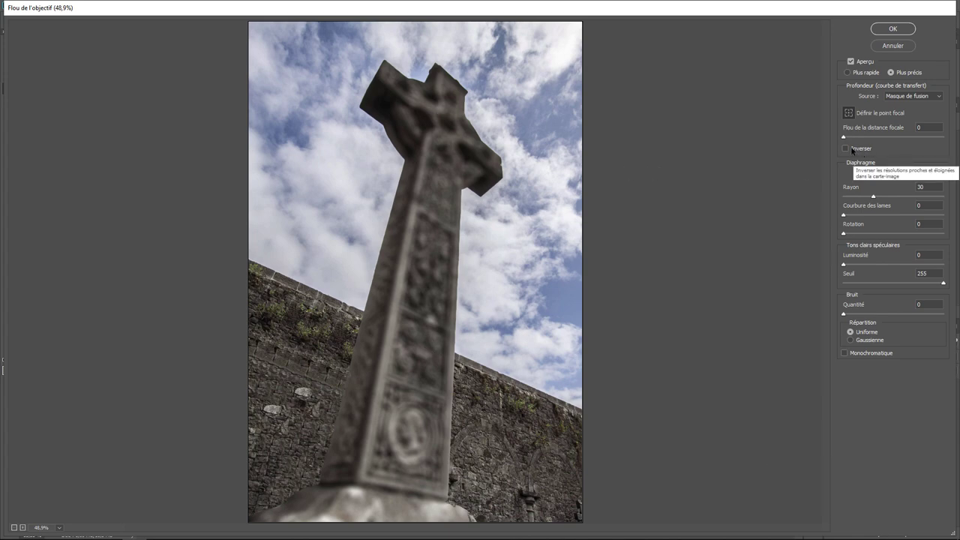
click(896, 96)
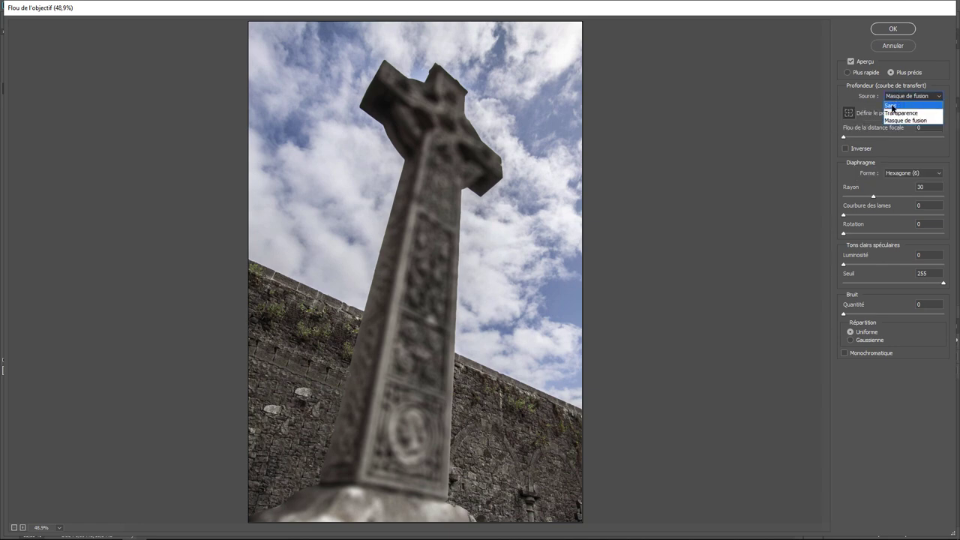
click(891, 106)
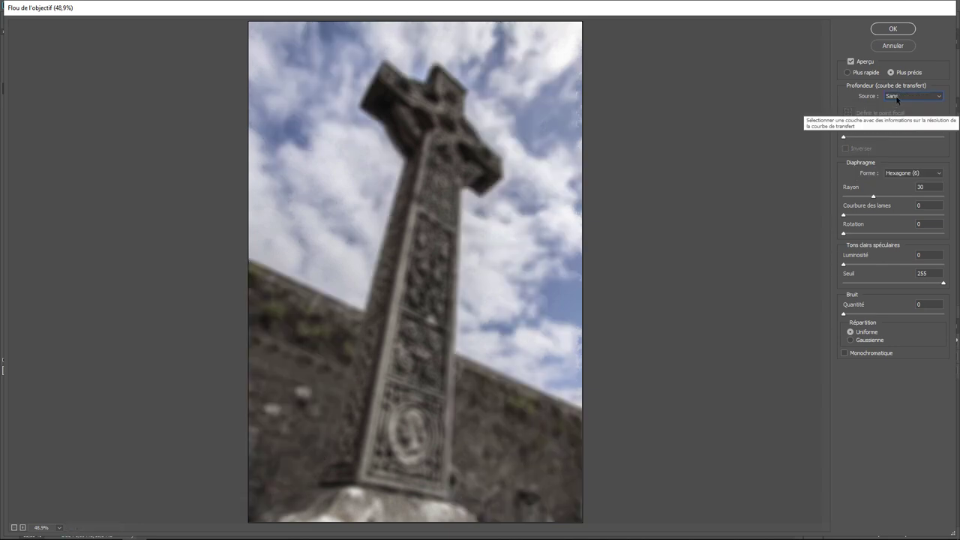
click(896, 98)
click(900, 120)
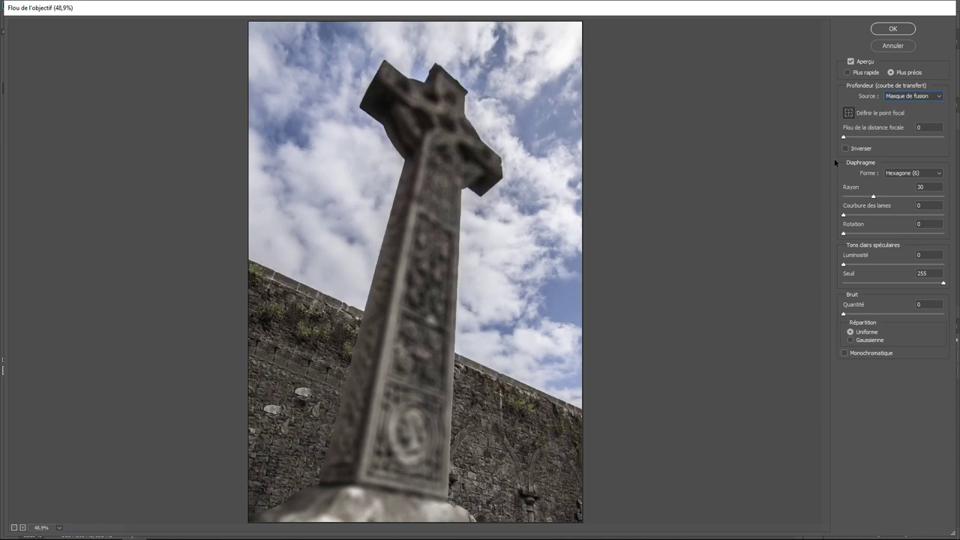
click(845, 147)
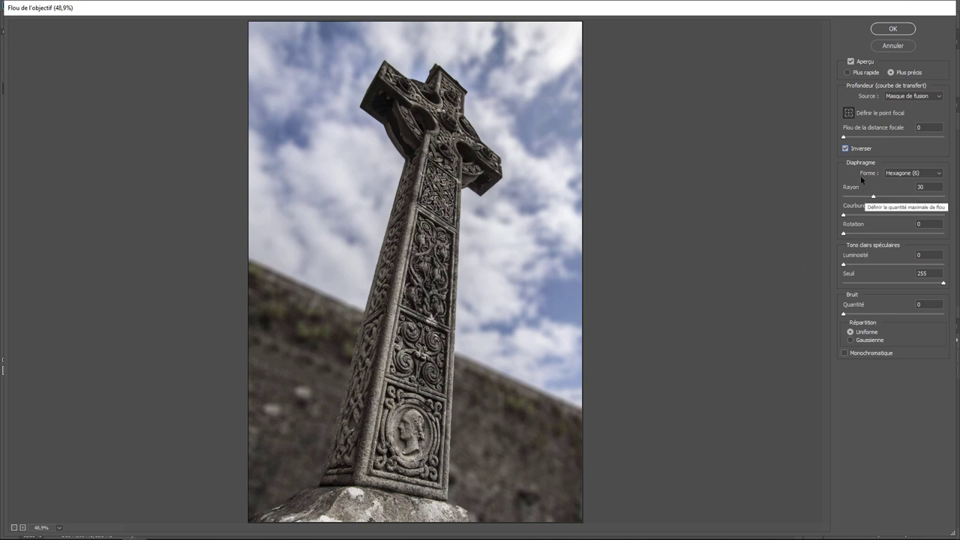
- Toggle Inverser to compare previews, leave it checked, and raise the focal distance
click(859, 150)
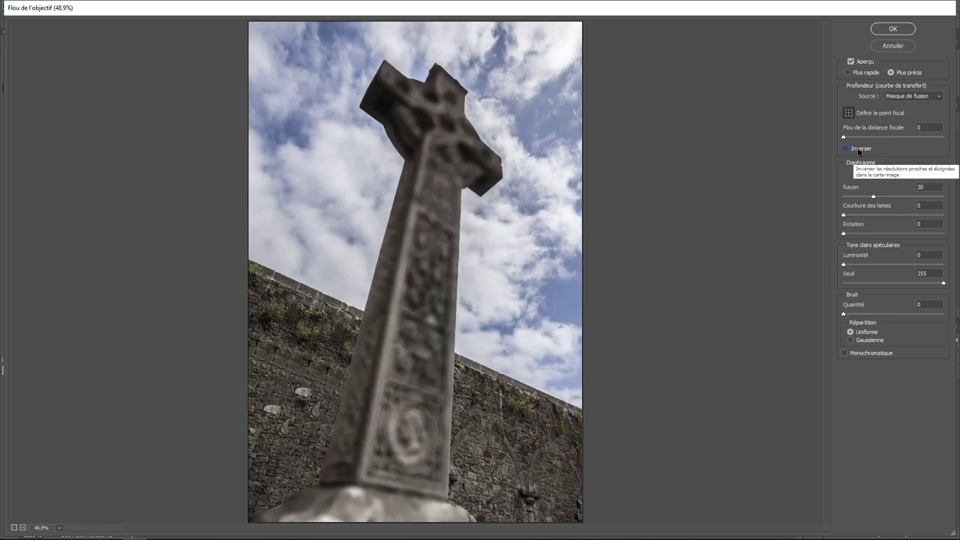
click(858, 150)
click(859, 150)
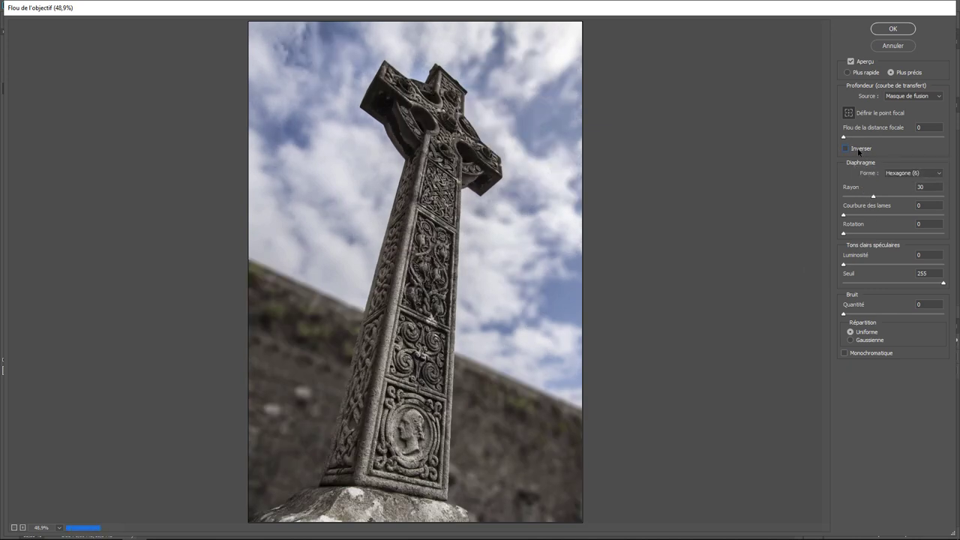
click(858, 150)
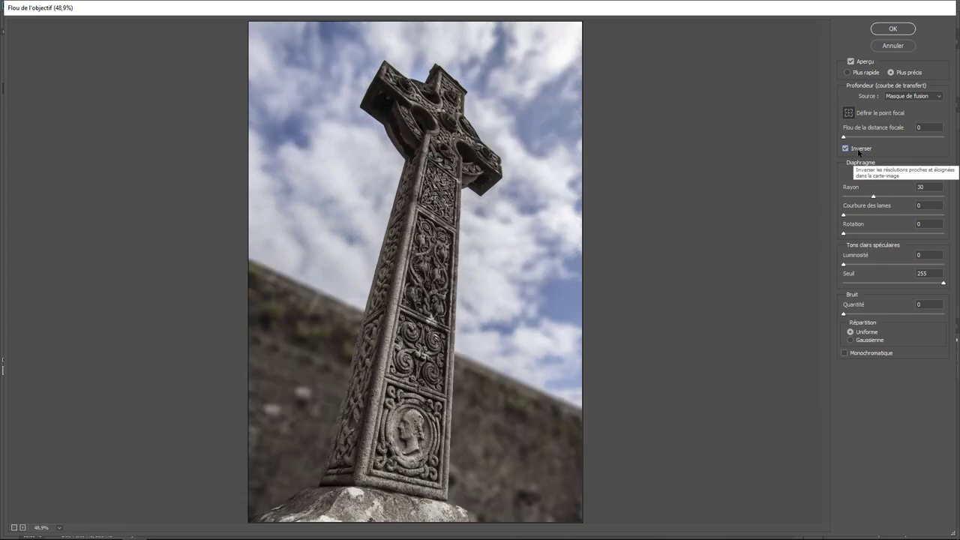
drag(842, 137, 924, 141)
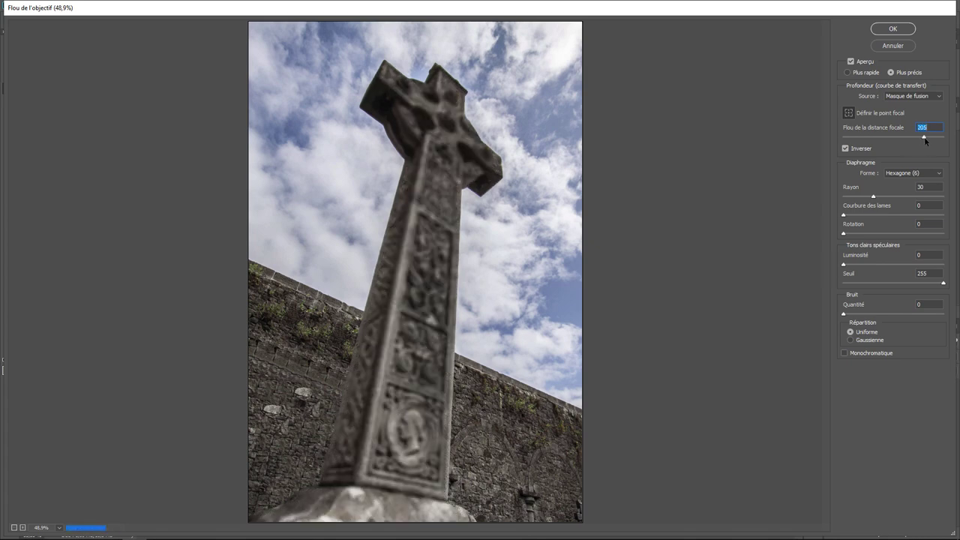
- Lower the focal distance and try Définir le point focal mode
drag(929, 141, 842, 142)
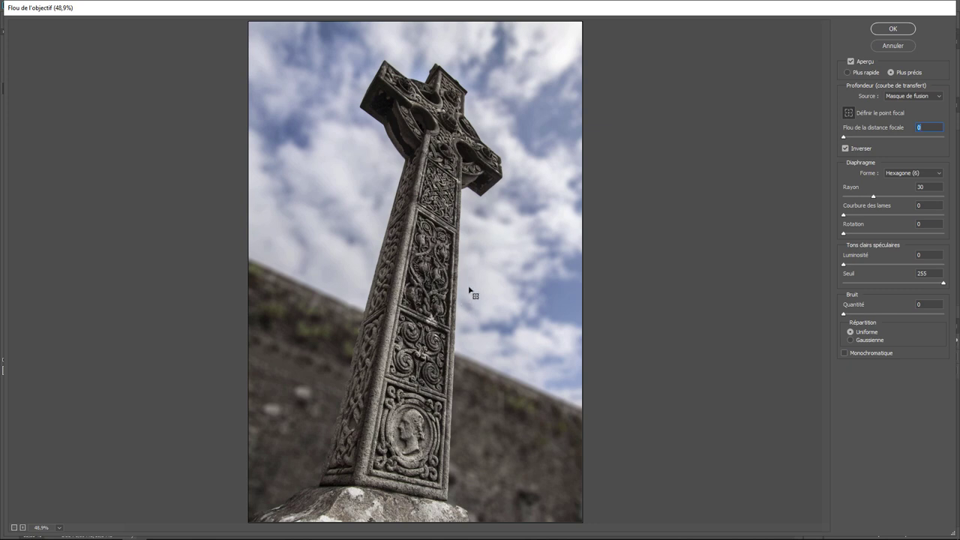
click(848, 113)
click(845, 148)
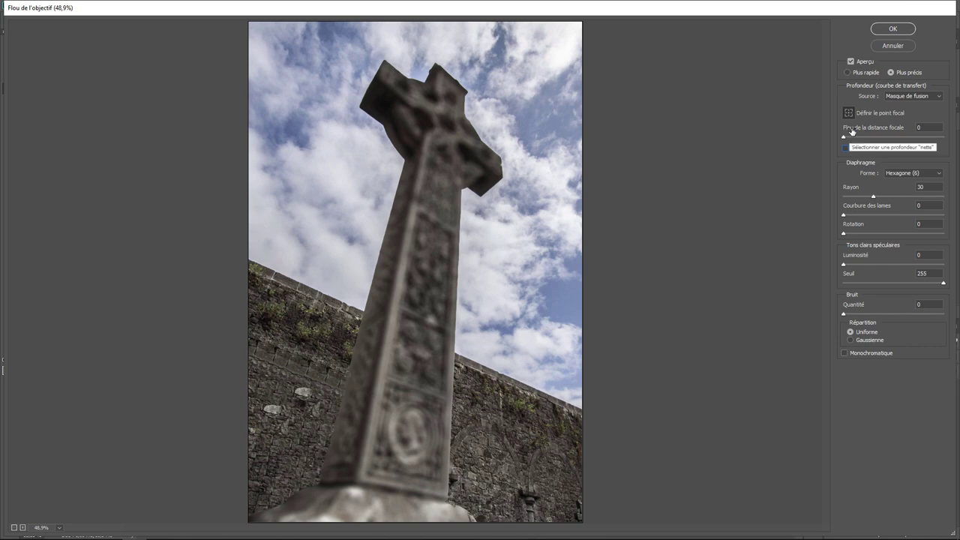
- Alternate focal distance between 0 and 255, settle on 0, and recheck Inverser
click(417, 325)
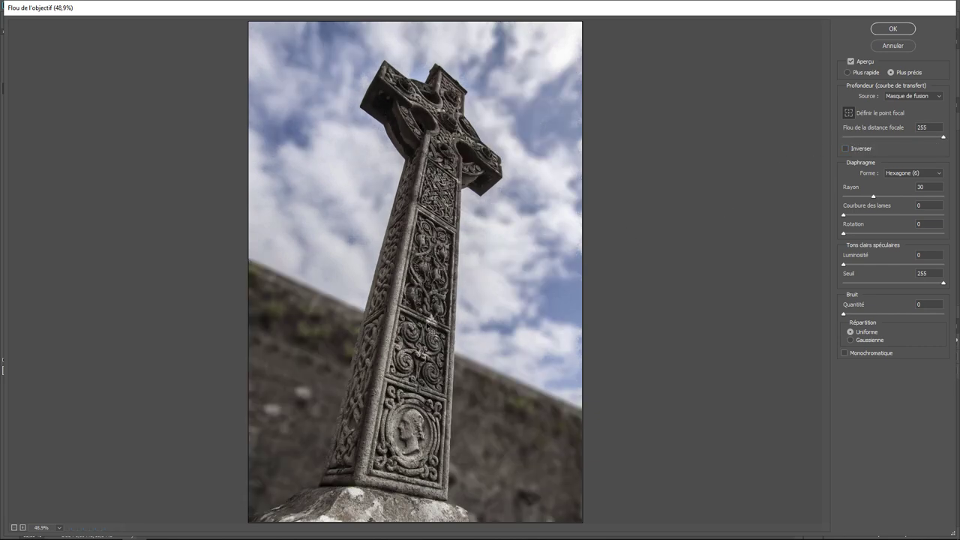
click(513, 335)
click(431, 339)
click(502, 310)
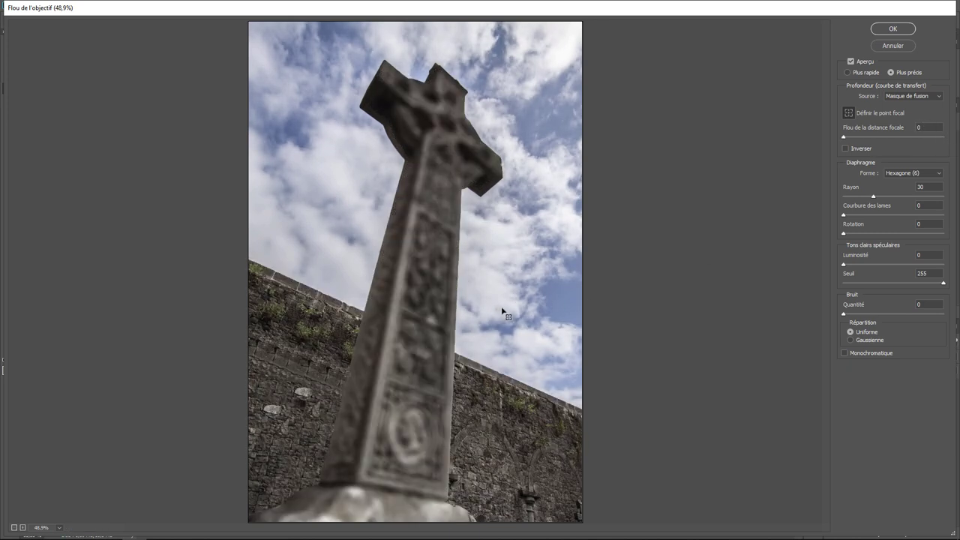
click(431, 303)
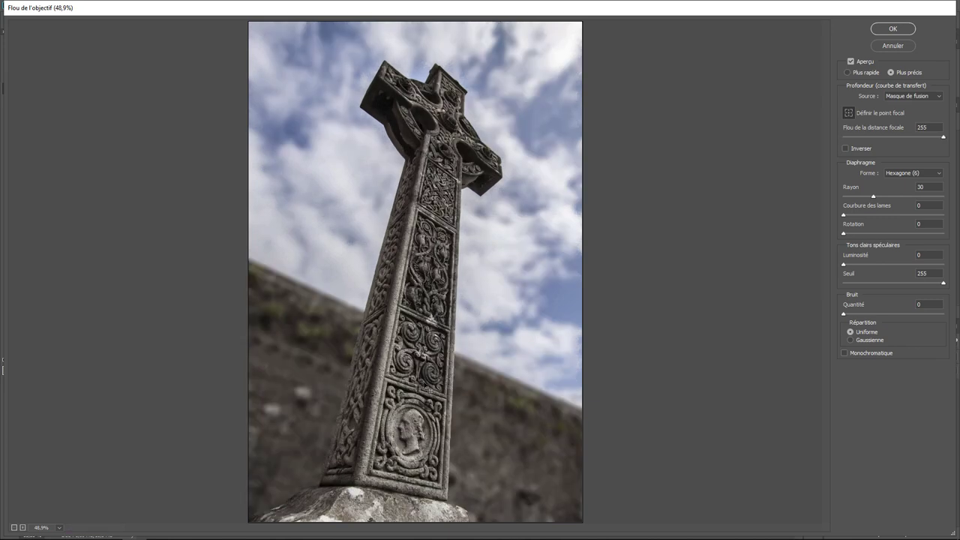
click(515, 305)
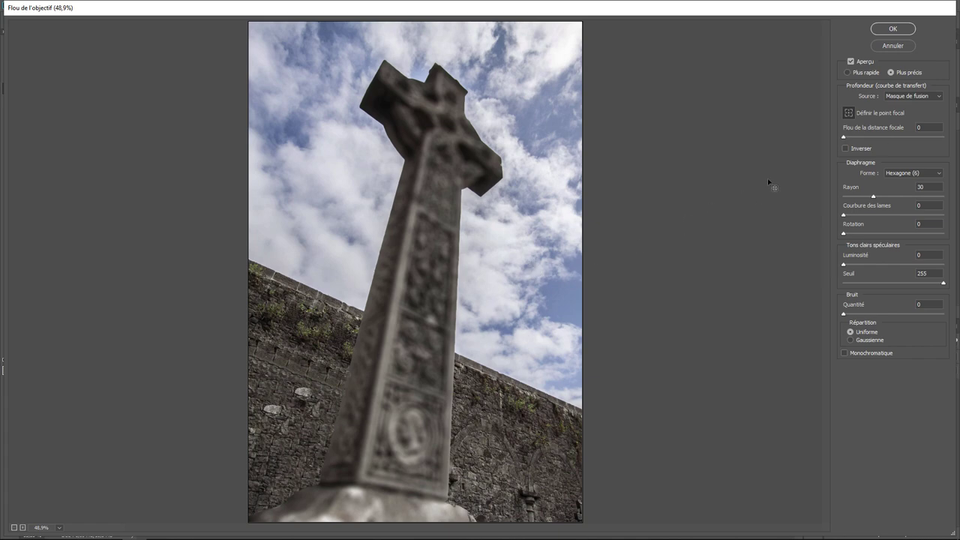
click(845, 149)
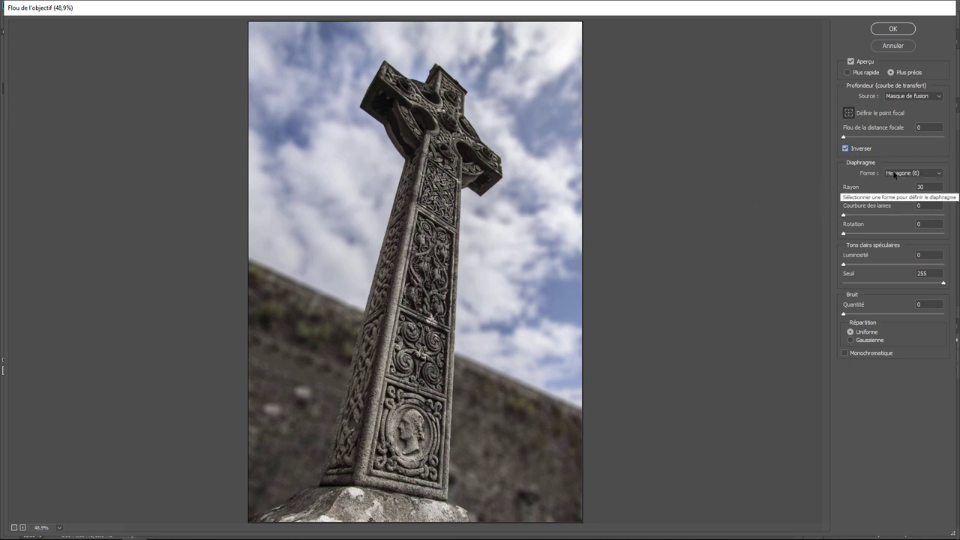
- Raise the Lens Blur radius to 64, keeping the Hexagone (6) aperture shape
drag(873, 198, 886, 196)
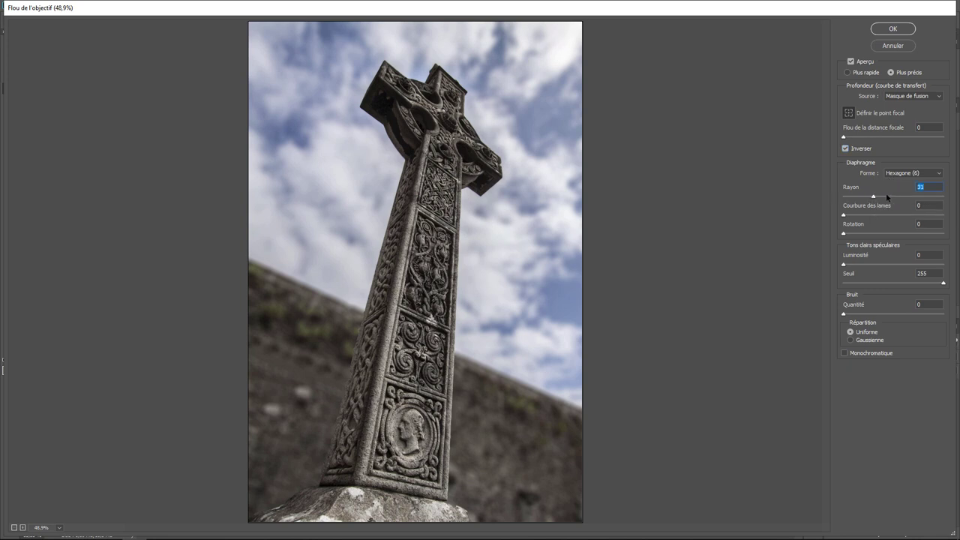
click(906, 197)
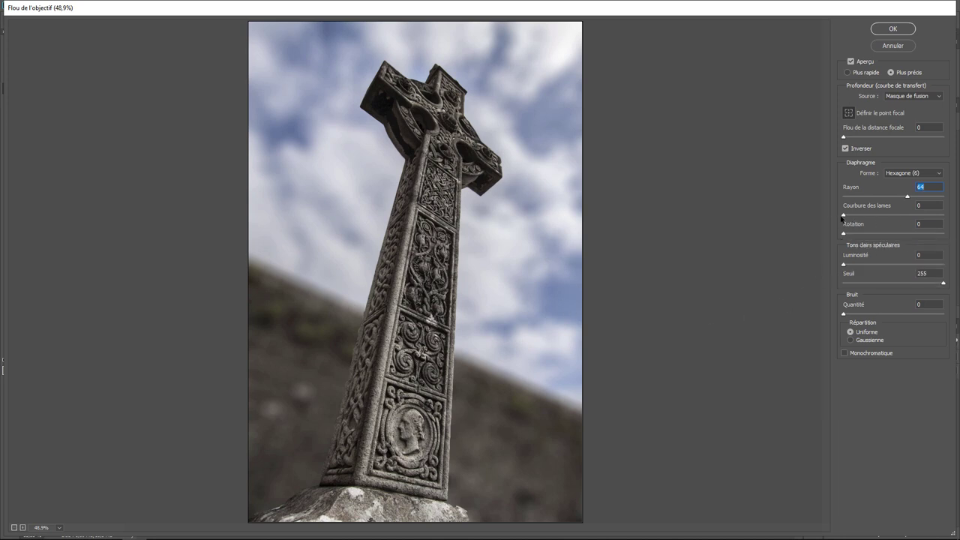
click(903, 173)
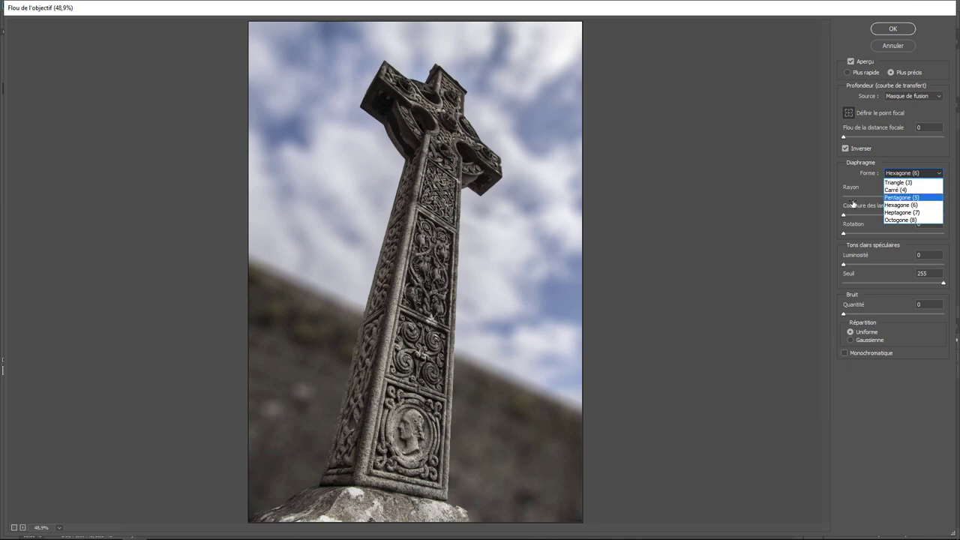
click(745, 182)
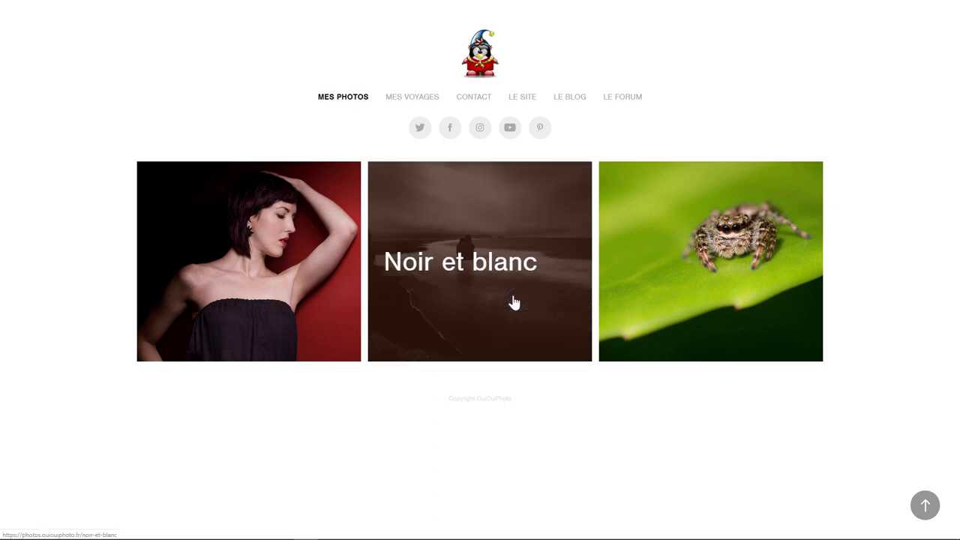
- In the Portraits gallery, enlarge the red-wall portrait and bring up its save options
click(305, 256)
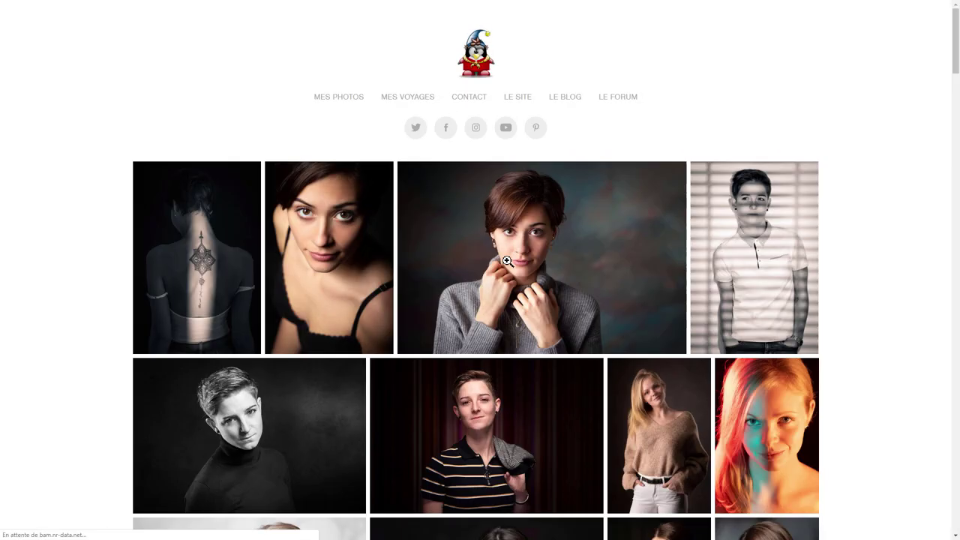
scroll(491, 270, down, 1)
scroll(506, 262, down, 5)
scroll(510, 257, down, 4)
scroll(512, 253, down, 4)
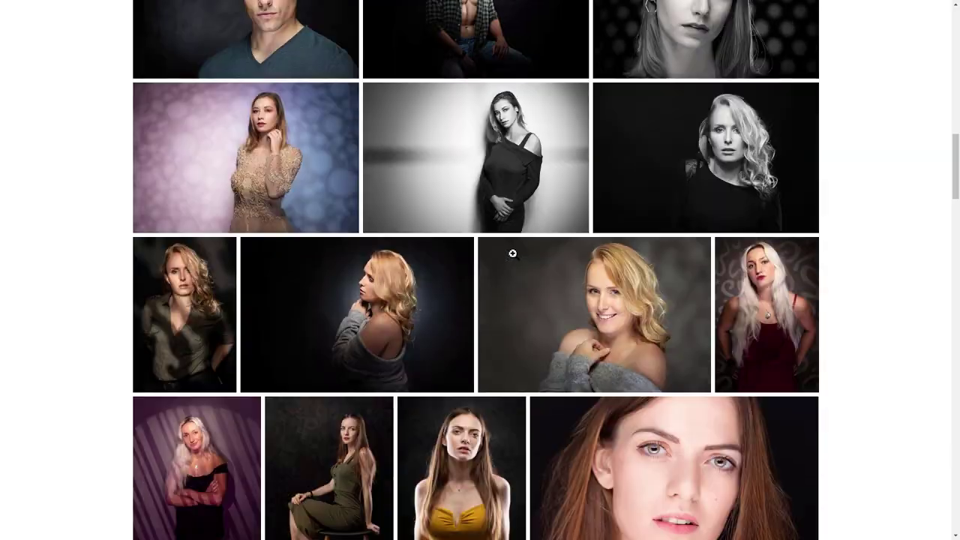
scroll(511, 254, down, 4)
scroll(510, 249, down, 4)
scroll(508, 244, down, 4)
scroll(507, 244, down, 4)
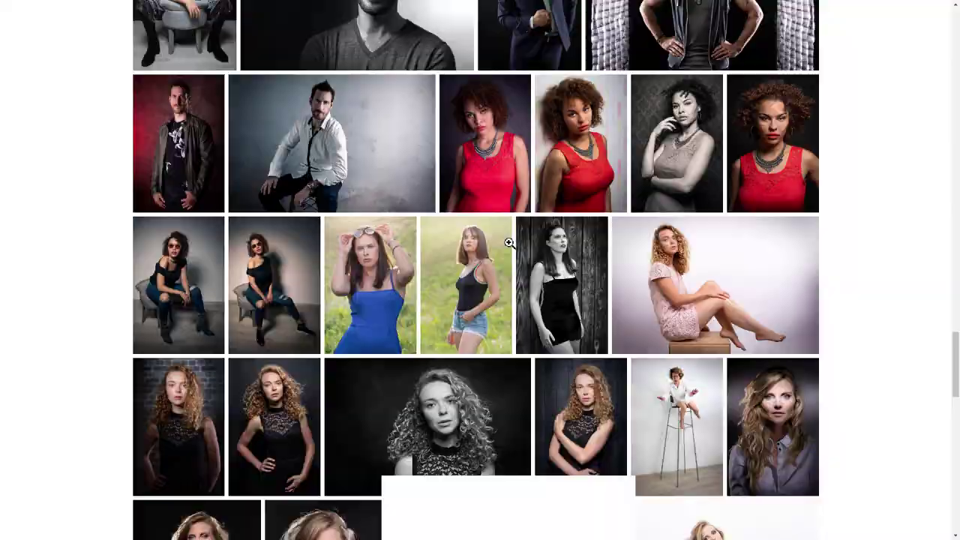
scroll(508, 242, down, 4)
scroll(508, 240, down, 3)
scroll(508, 241, down, 3)
scroll(507, 242, down, 1)
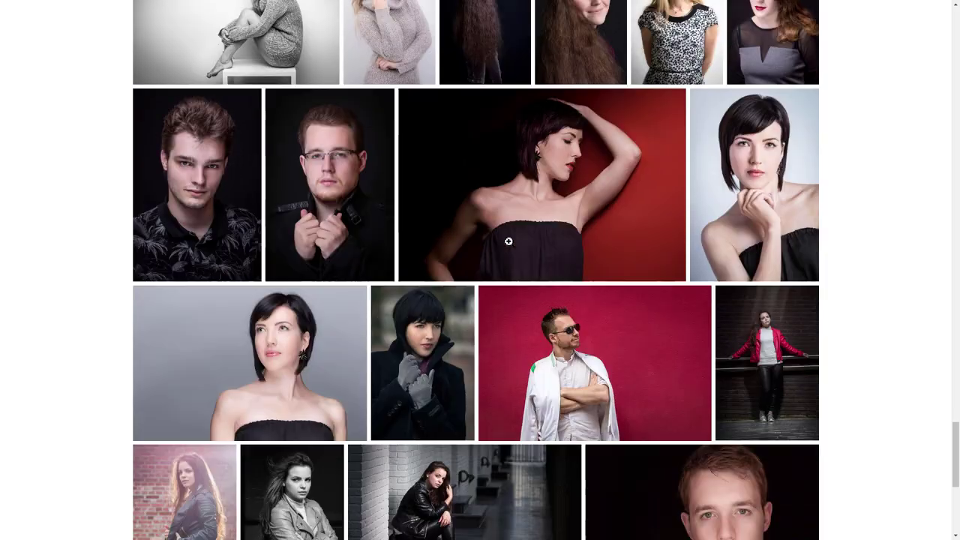
scroll(507, 242, down, 1)
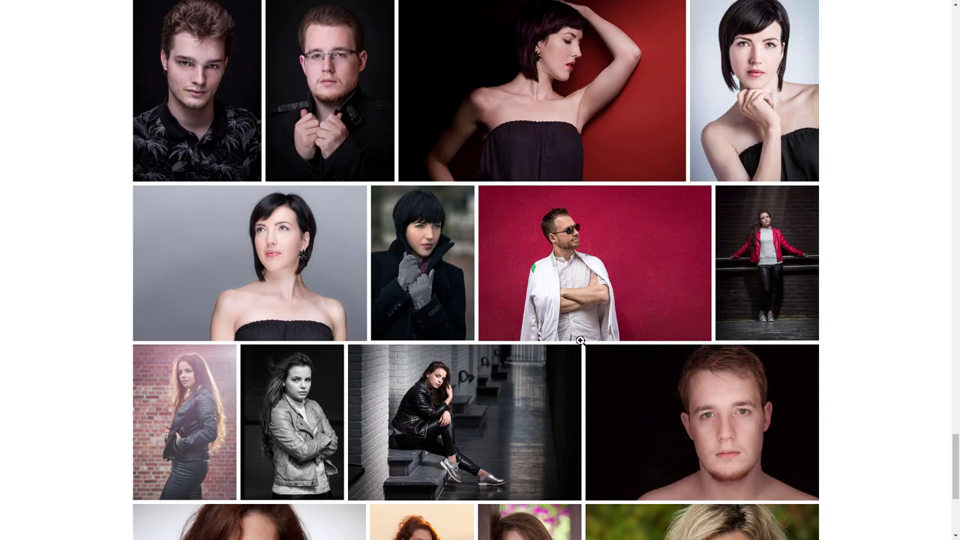
click(581, 278)
right_click(506, 159)
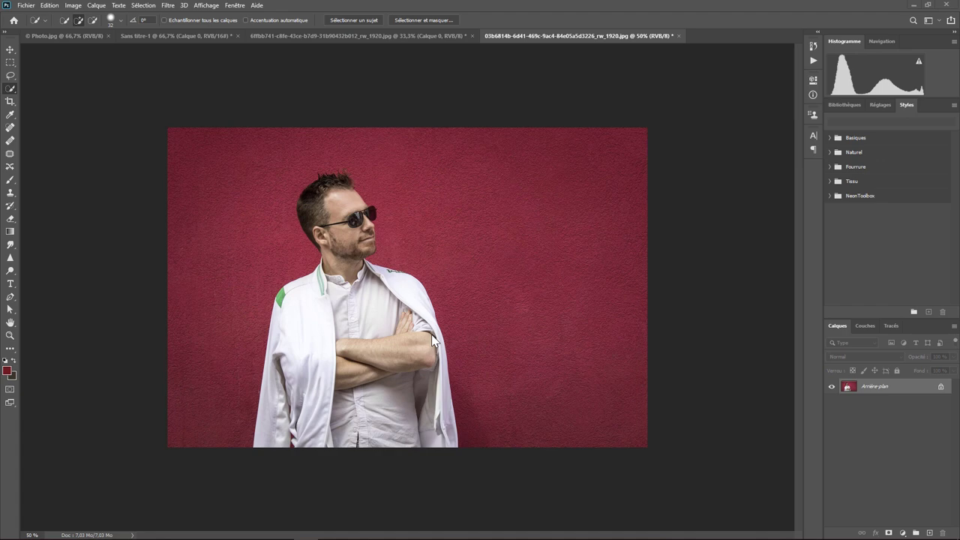
- Duplicate the Arrière-plan layer as Arrière-plan copie
right_click(878, 388)
click(878, 408)
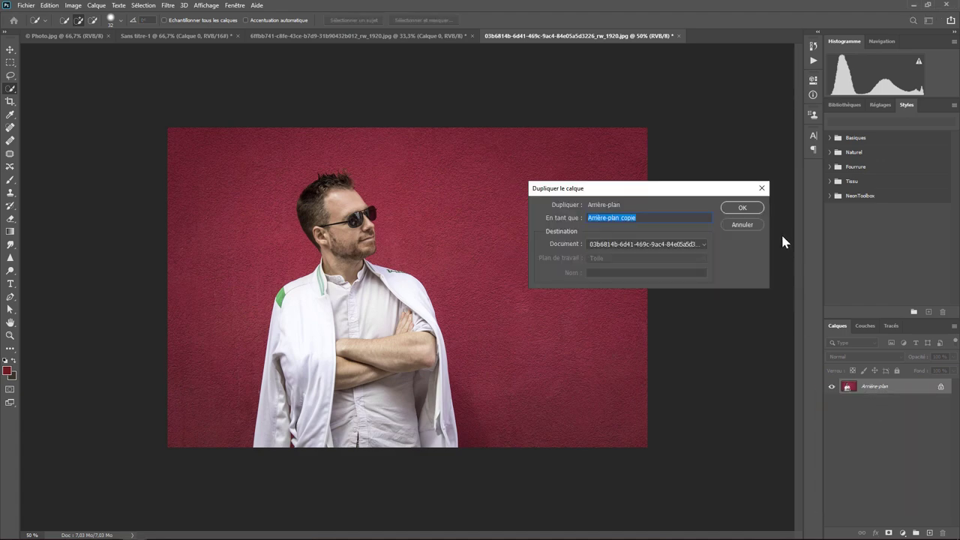
click(742, 208)
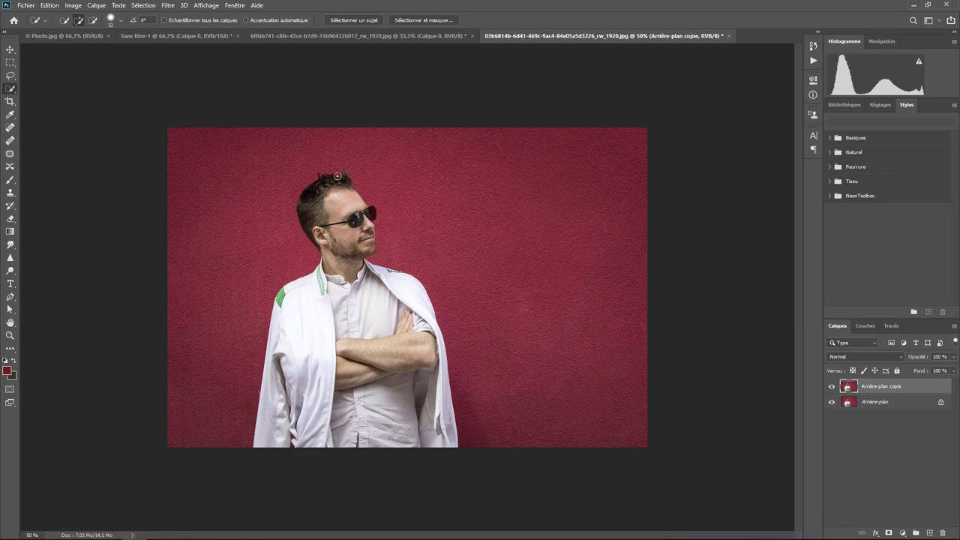
- Select the man as the subject, then zoom in to check the edges at the shoulder, face, sunglasses and hair
click(144, 6)
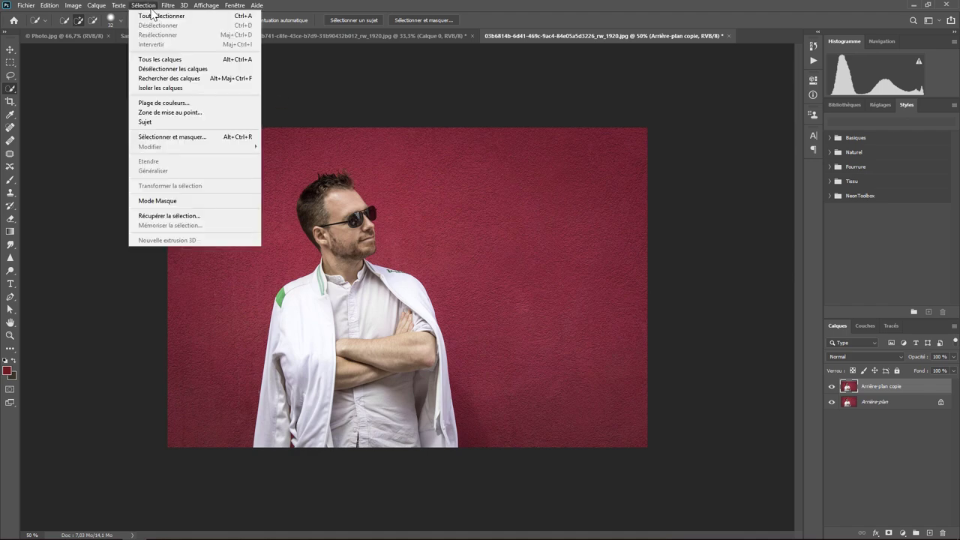
click(202, 121)
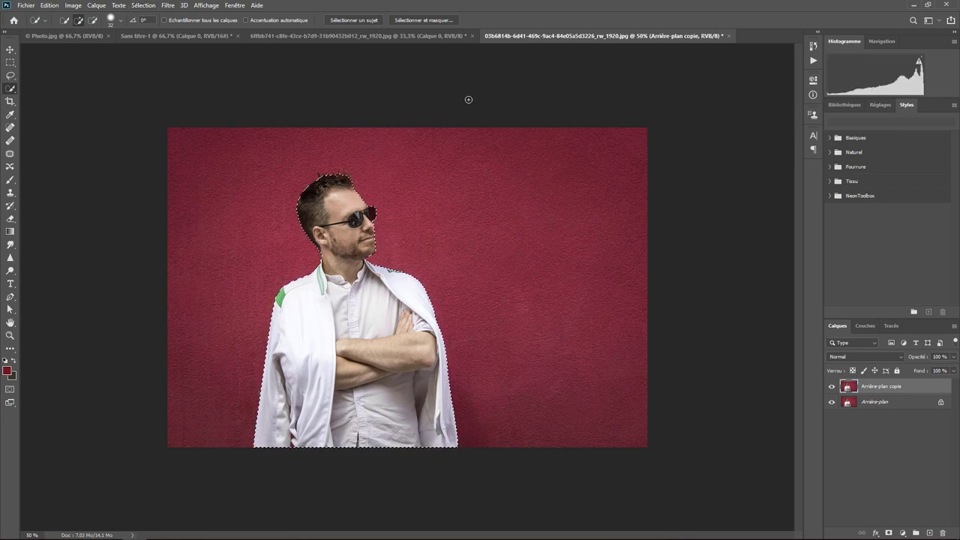
key(ctrl+plus)
key(ctrl+plus)
key(ctrl+plus)
key(ctrl+plus)
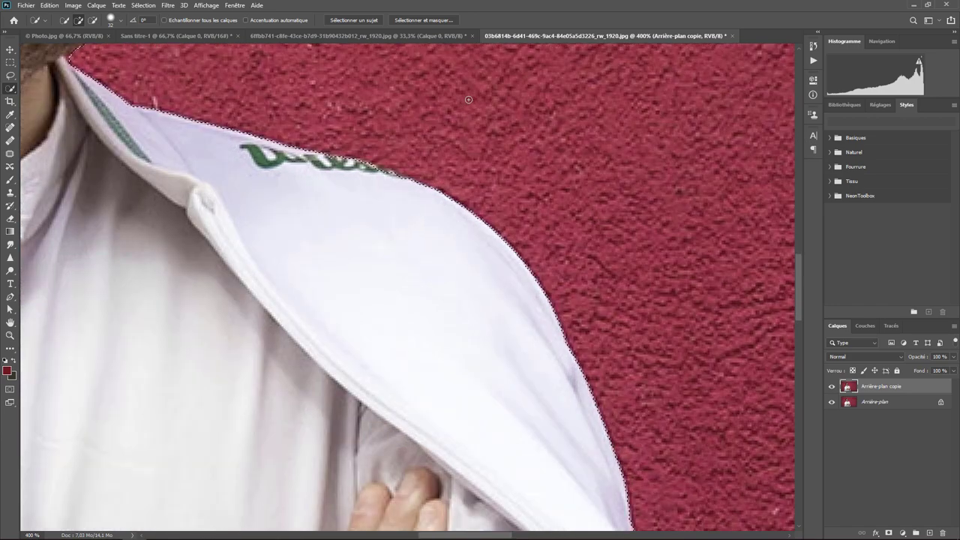
drag(115, 223, 317, 400)
drag(259, 165, 302, 239)
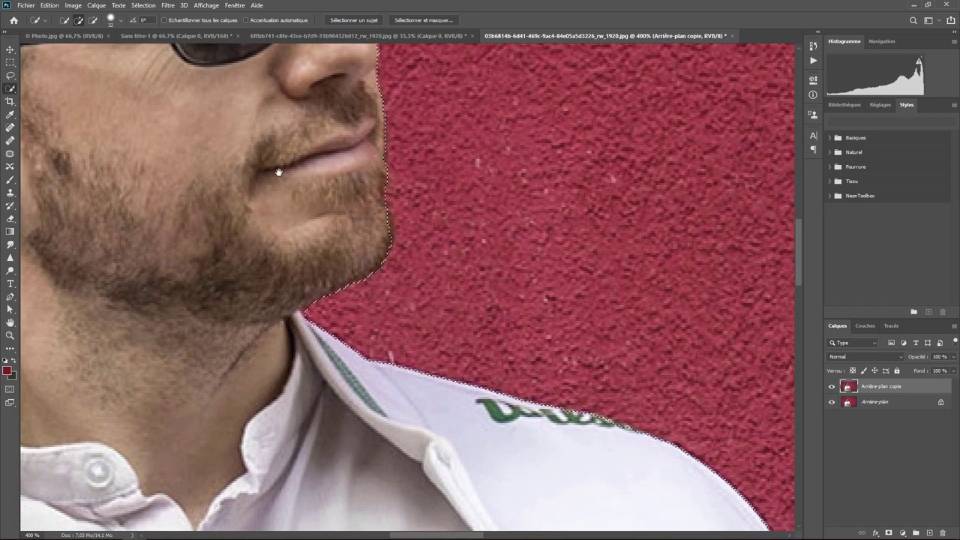
drag(278, 155, 332, 278)
drag(330, 150, 368, 310)
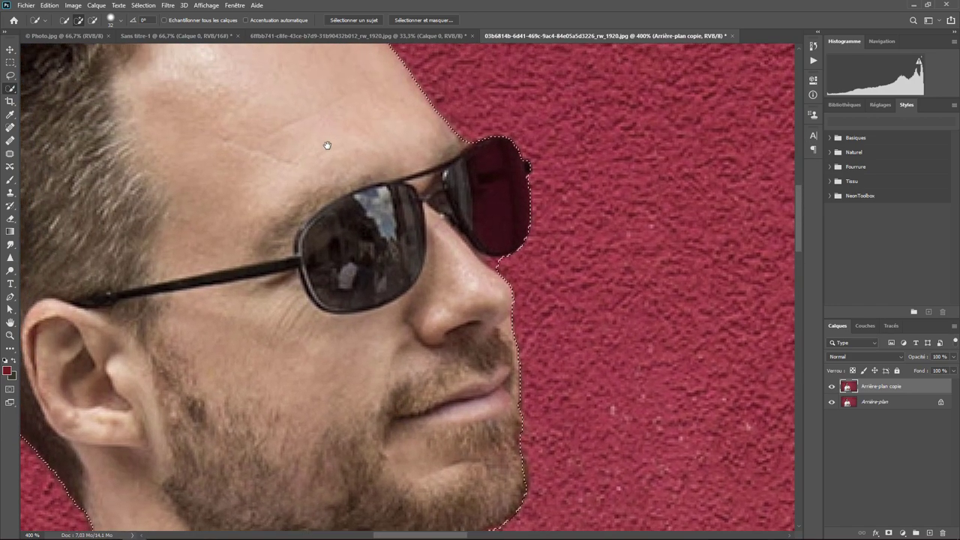
drag(325, 144, 463, 349)
drag(388, 185, 420, 296)
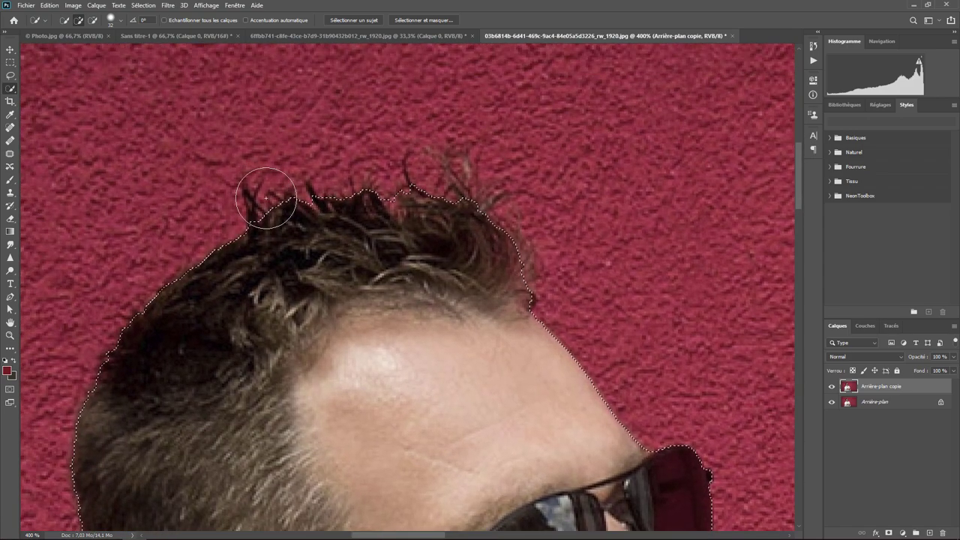
- In Sélectionner et masquer, brush the stray hair strands atop the head and confirm
click(417, 20)
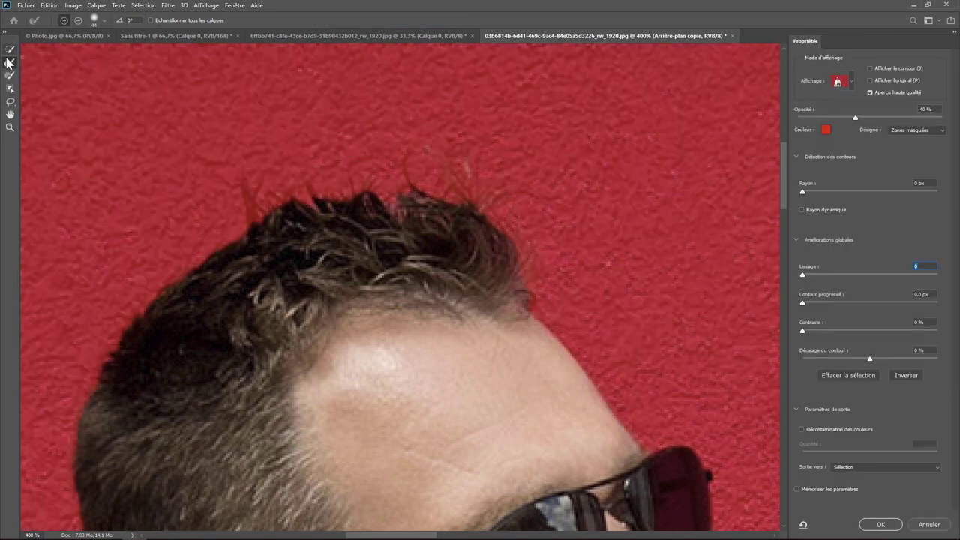
click(11, 65)
mouse_move(300, 193)
mouse_down()
mouse_move(261, 198)
mouse_move(278, 181)
mouse_move(428, 156)
mouse_move(492, 171)
mouse_move(545, 208)
mouse_move(475, 157)
mouse_move(397, 150)
mouse_move(260, 217)
mouse_move(195, 293)
mouse_move(198, 314)
mouse_move(452, 161)
mouse_move(373, 217)
mouse_move(306, 353)
mouse_move(292, 336)
mouse_move(353, 281)
mouse_up()
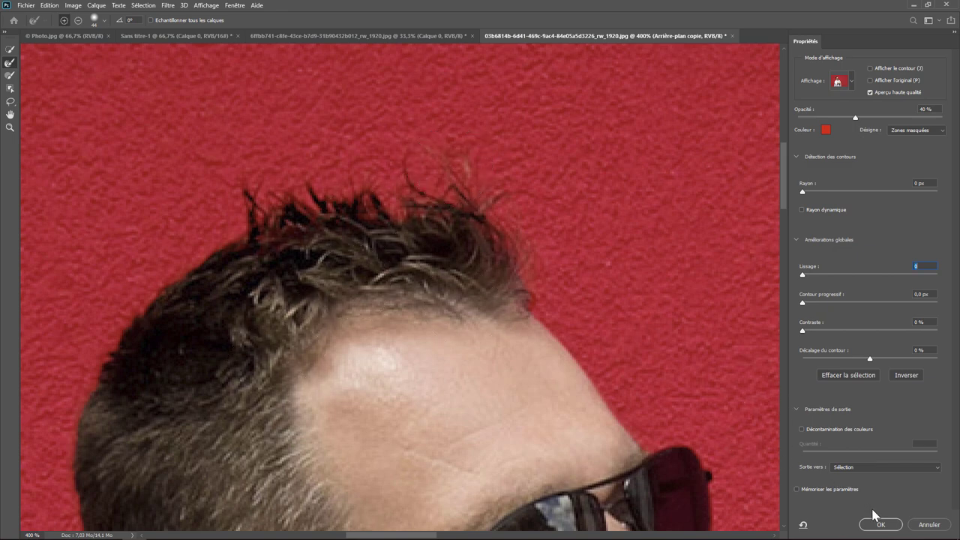
click(880, 525)
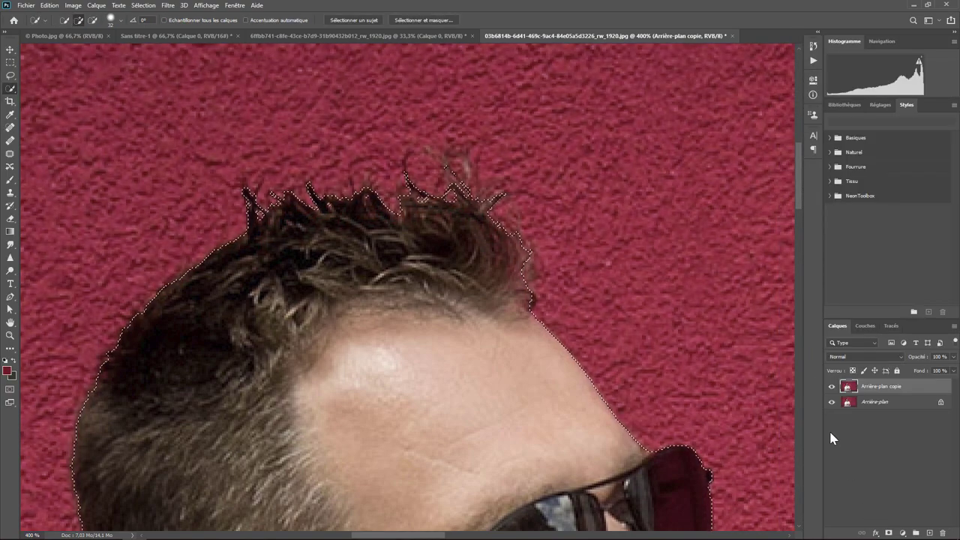
- Zoom out and turn the selection into a layer mask on Arrière-plan copie, targeting the layer image
key(ctrl+minus)
key(ctrl+minus)
key(ctrl+minus)
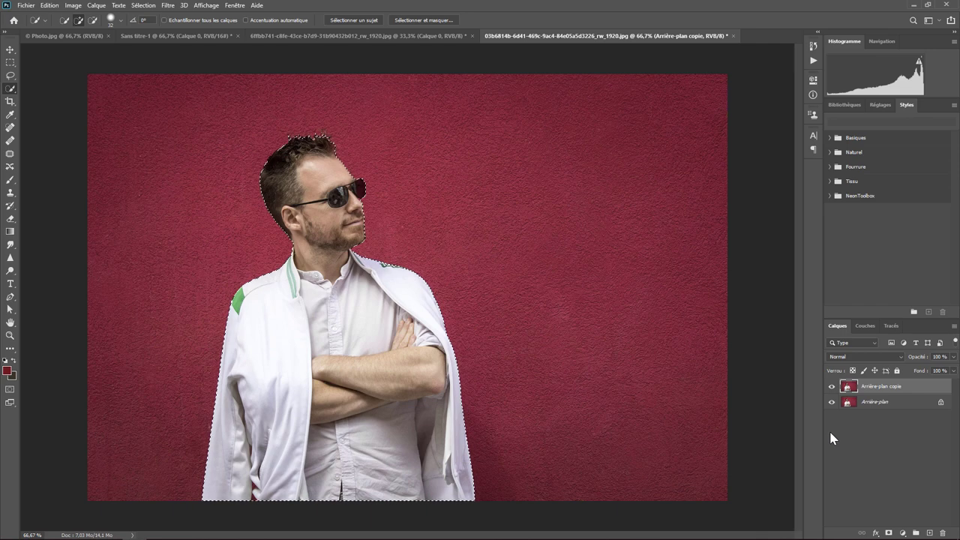
click(888, 533)
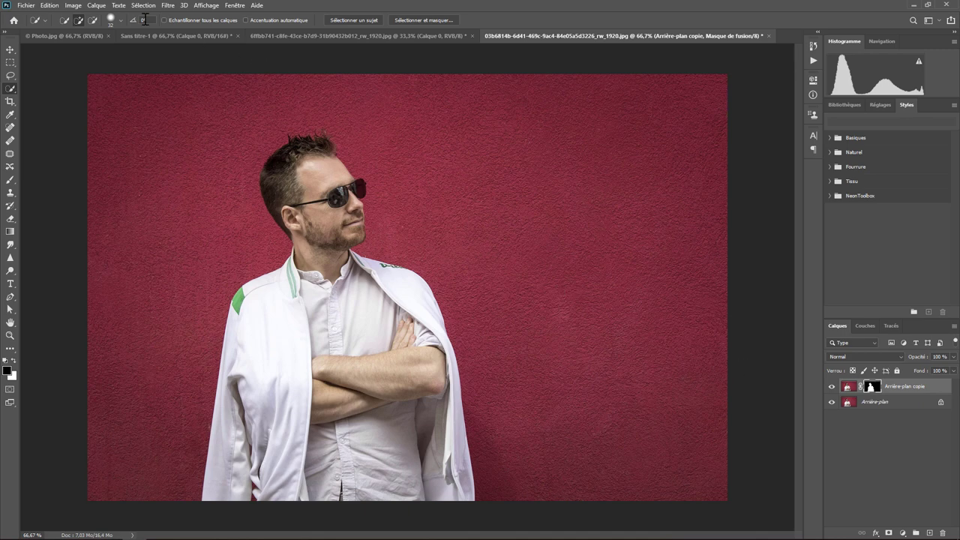
click(847, 387)
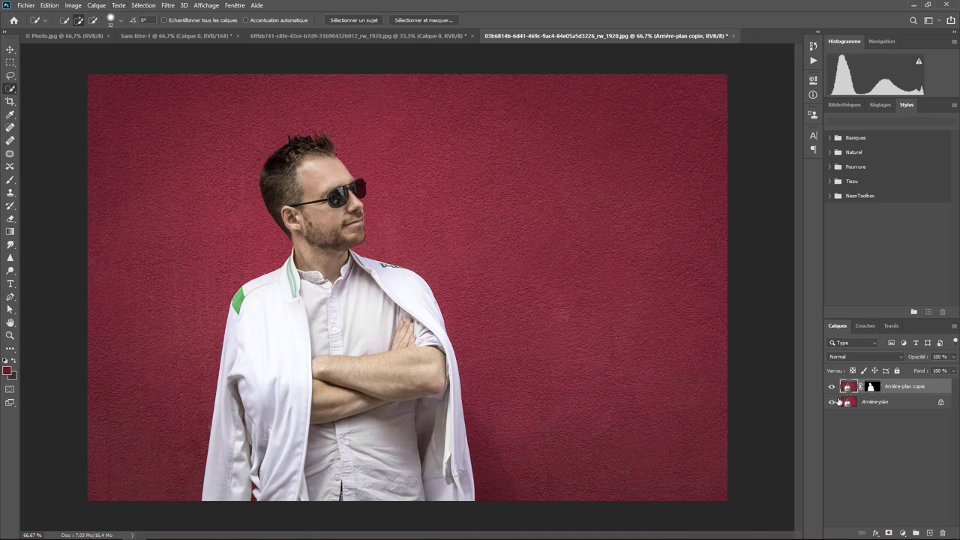
click(168, 6)
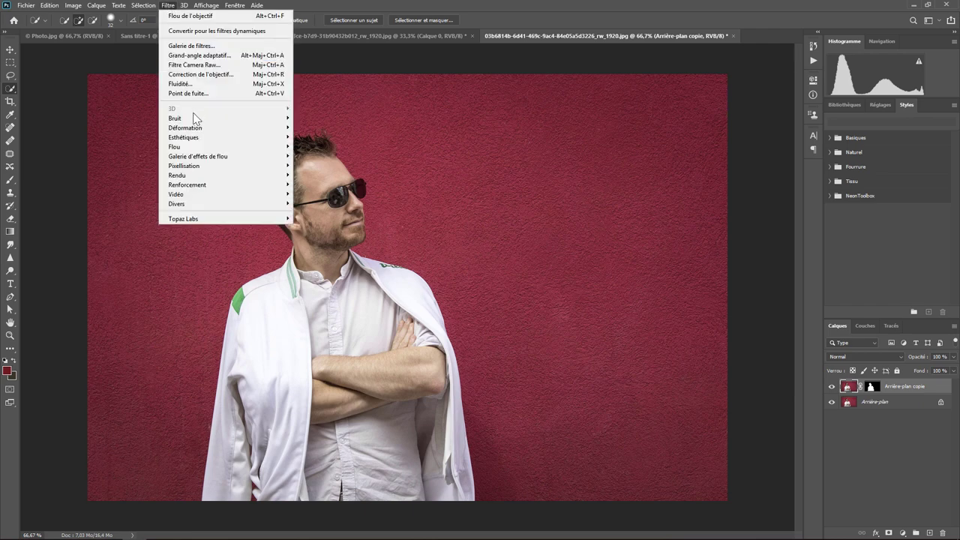
mouse_move(175, 147)
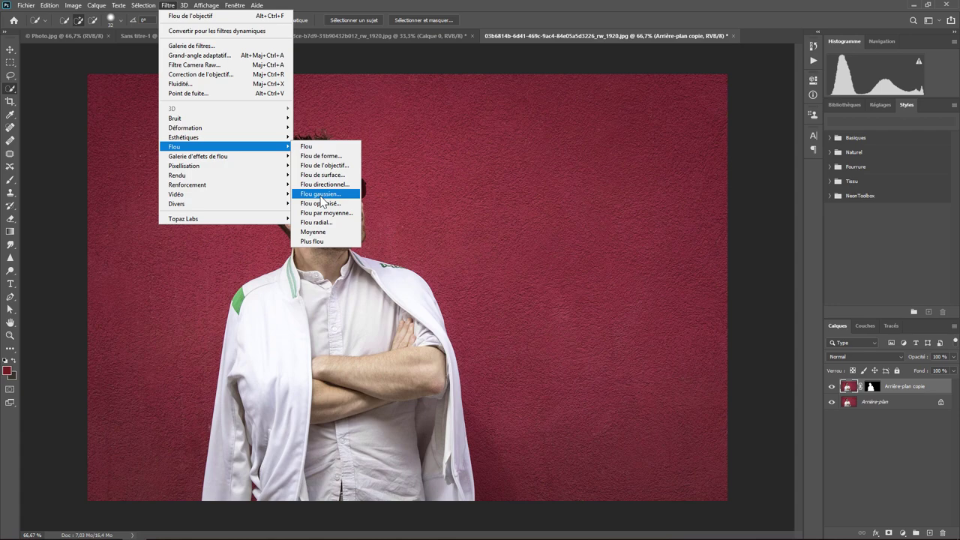
- Open Flou de l'objectif with Masque de fusion as the depth source
click(322, 166)
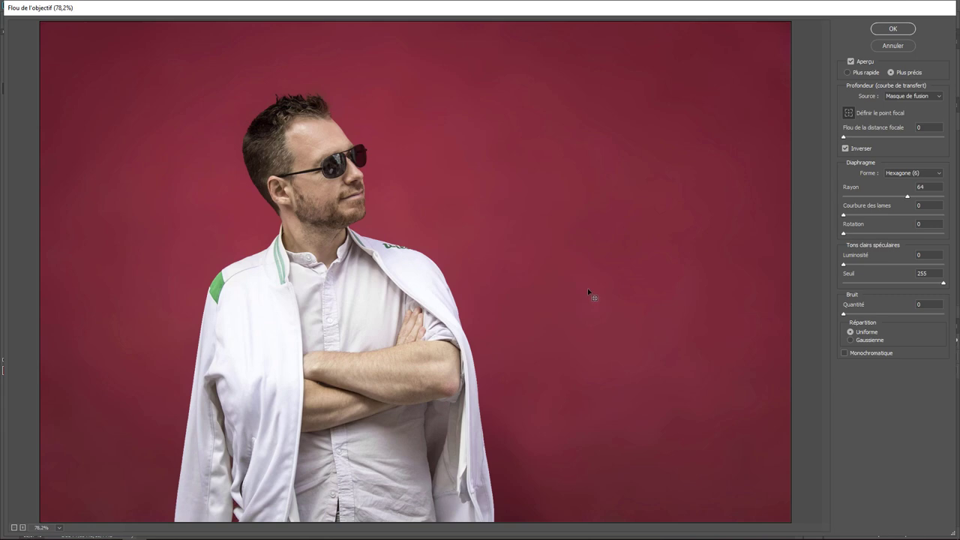
click(909, 96)
click(897, 124)
- Check the face, hair and collar in the zoomed preview and lower Rayon from 64 to 8
key(ctrl+plus)
key(ctrl+plus)
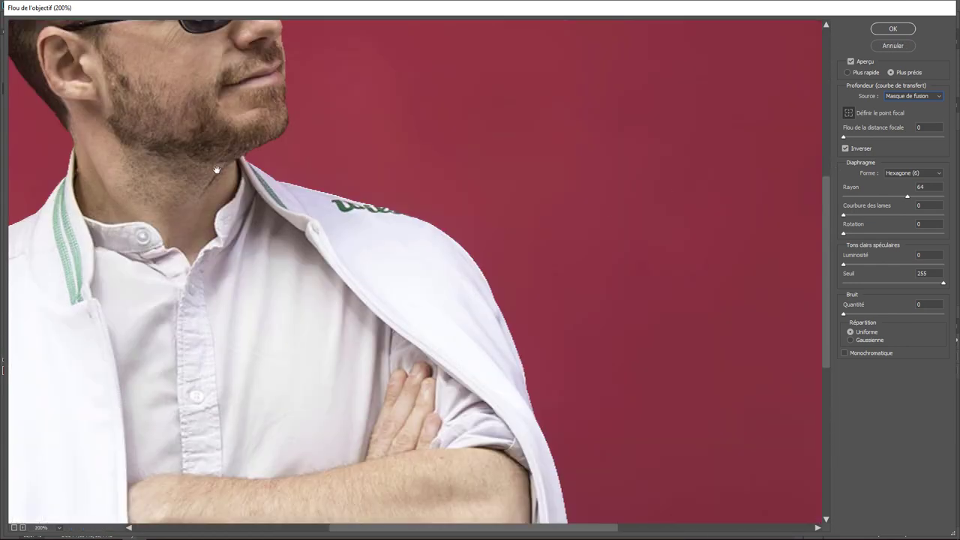
drag(215, 169, 394, 319)
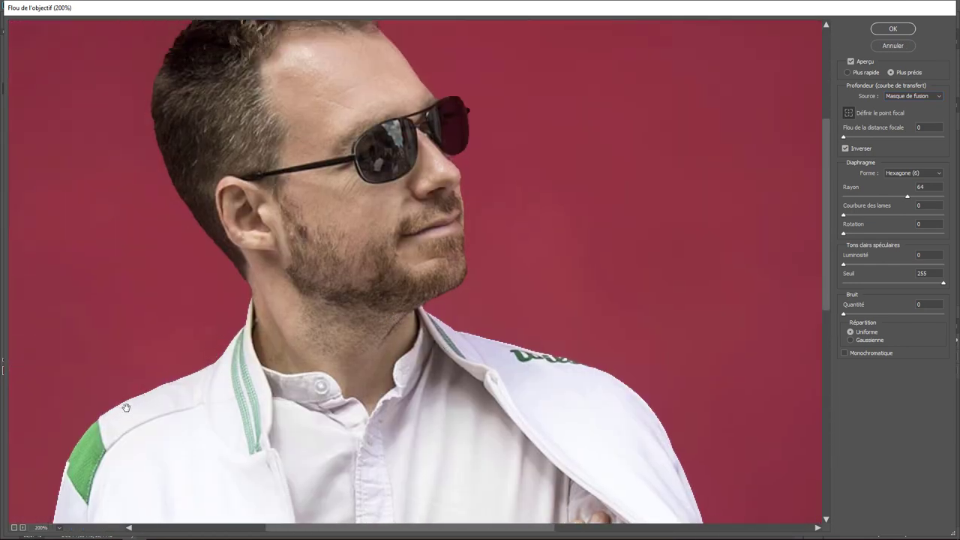
drag(245, 180, 240, 298)
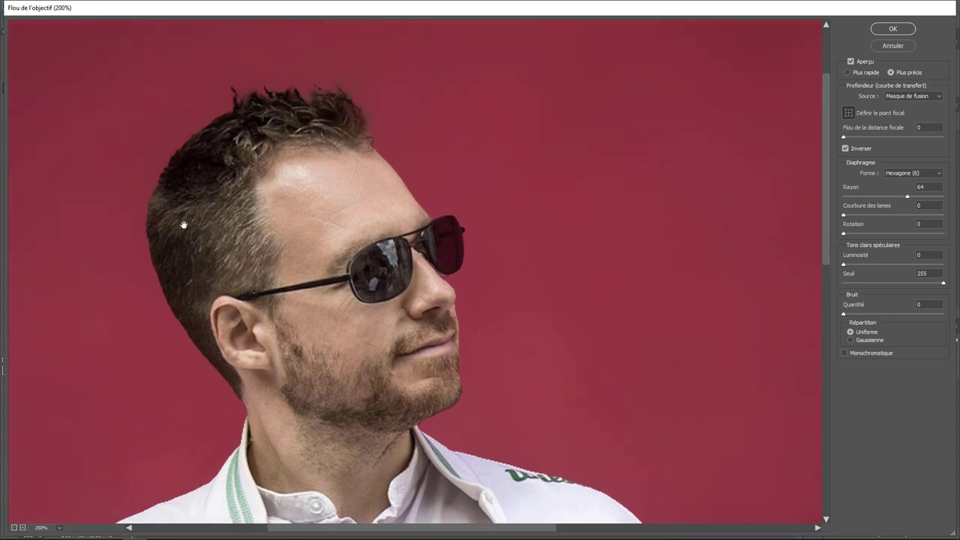
drag(184, 225, 244, 121)
drag(557, 428, 508, 395)
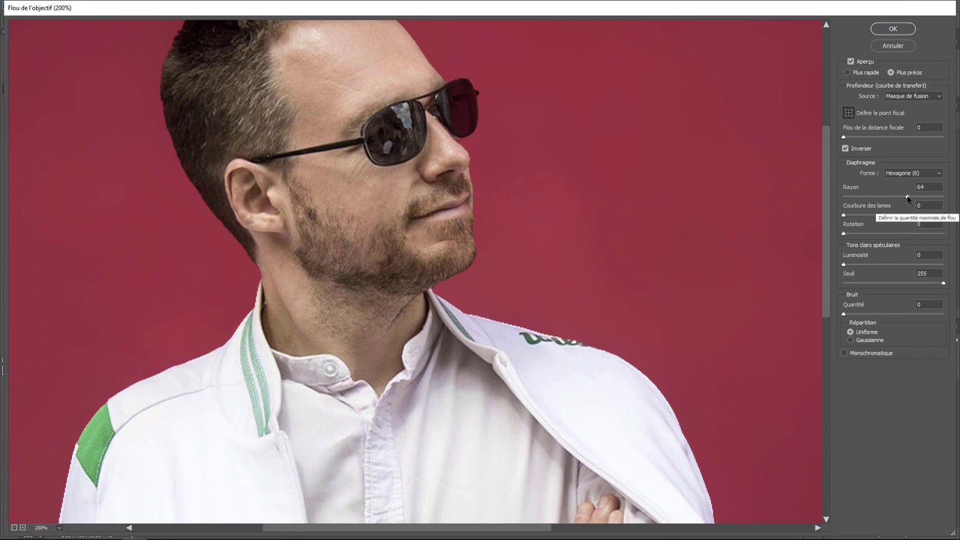
drag(907, 197, 851, 200)
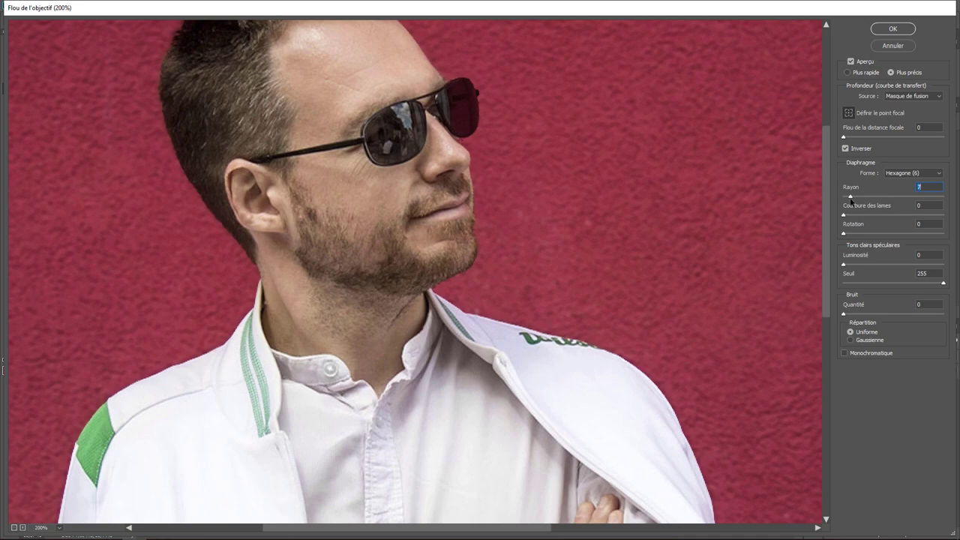
drag(850, 200, 852, 202)
- Zoom the preview out, enter 1 for Rayon, and apply the Lens Blur
key(ctrl+minus)
key(ctrl+minus)
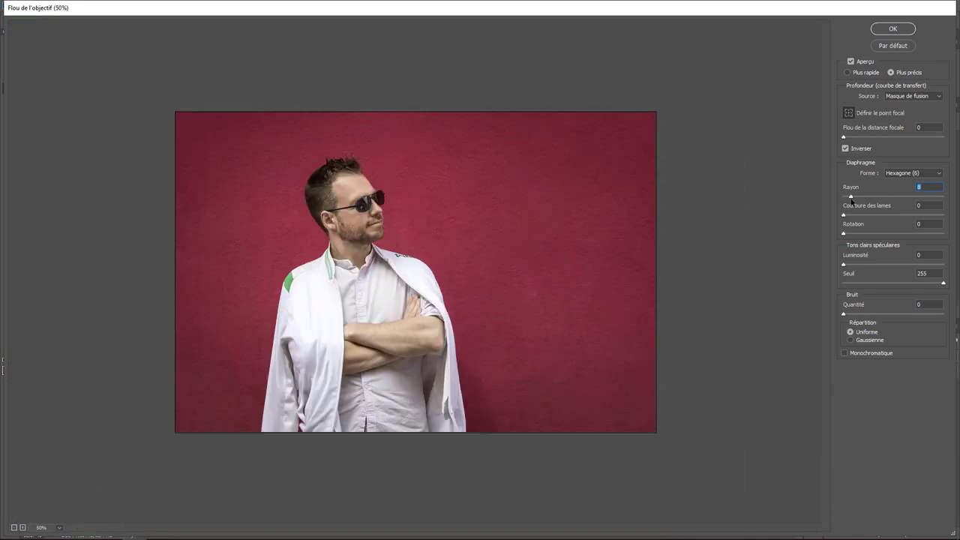
key(ctrl+plus)
key(ctrl+minus)
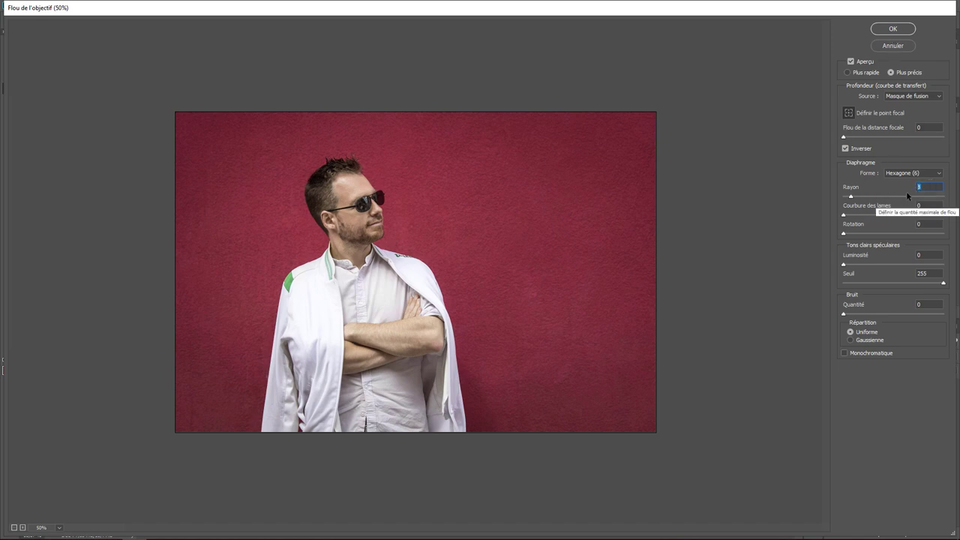
text(14)
click(893, 30)
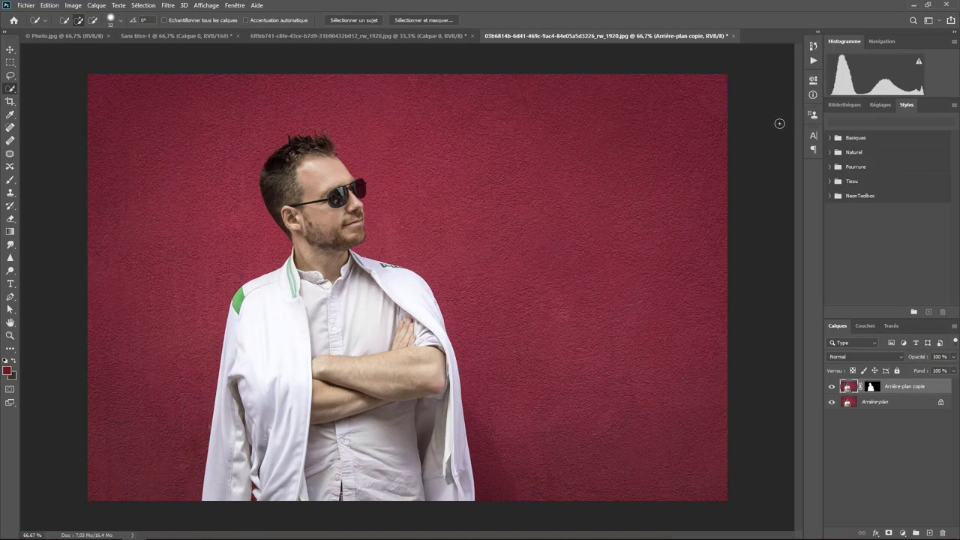
- Disable the Arrière-plan copie layer mask from its thumbnail's context menu
right_click(871, 392)
click(873, 389)
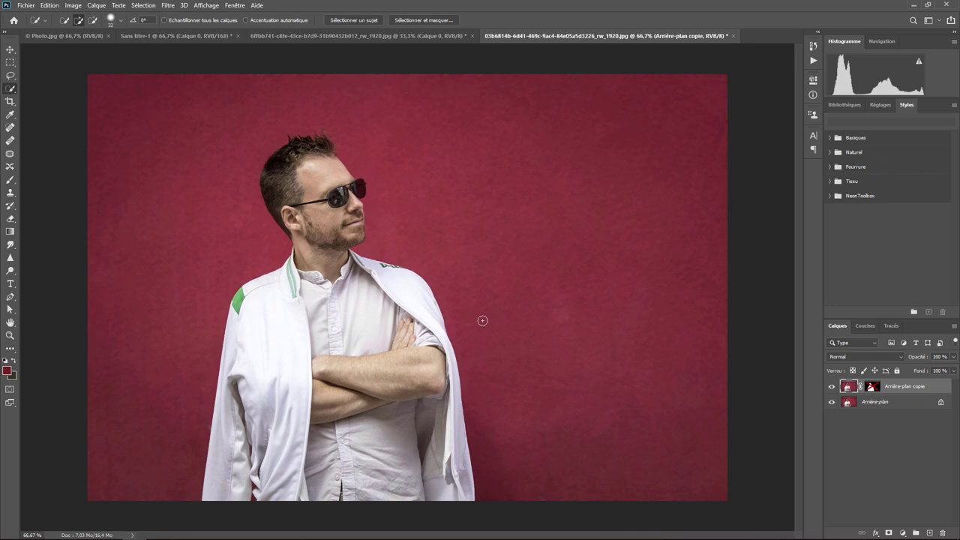
key(ctrl+plus)
key(ctrl+plus)
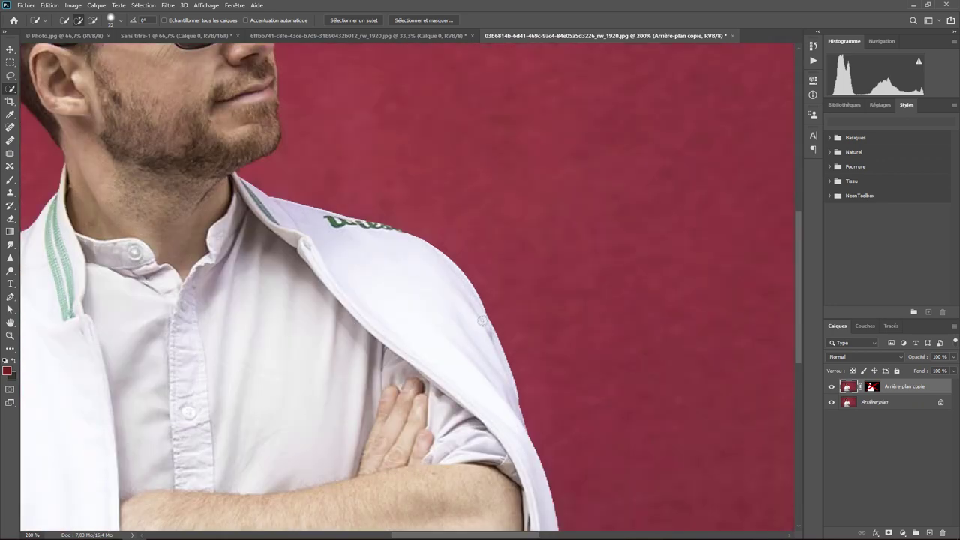
key(ctrl+plus)
key(ctrl+plus)
drag(287, 222, 433, 392)
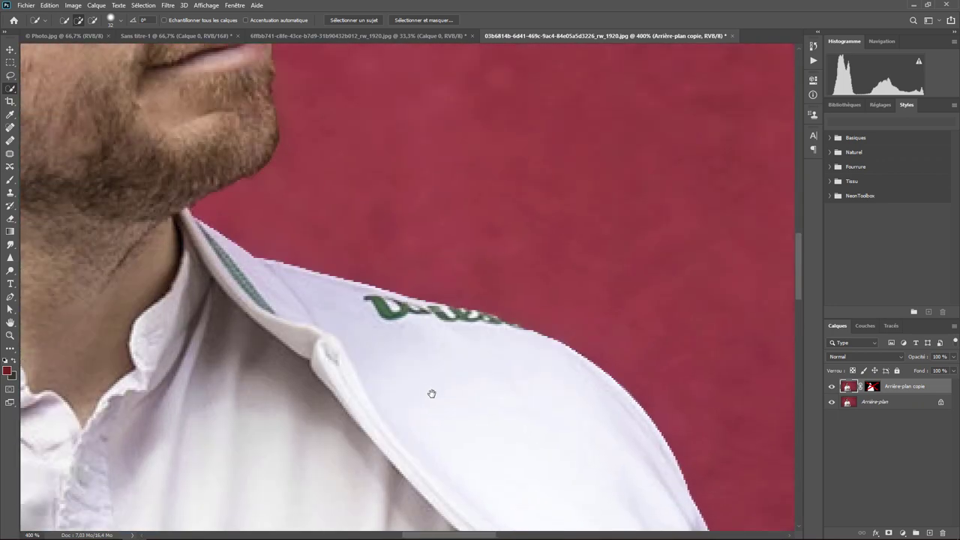
drag(278, 223, 345, 344)
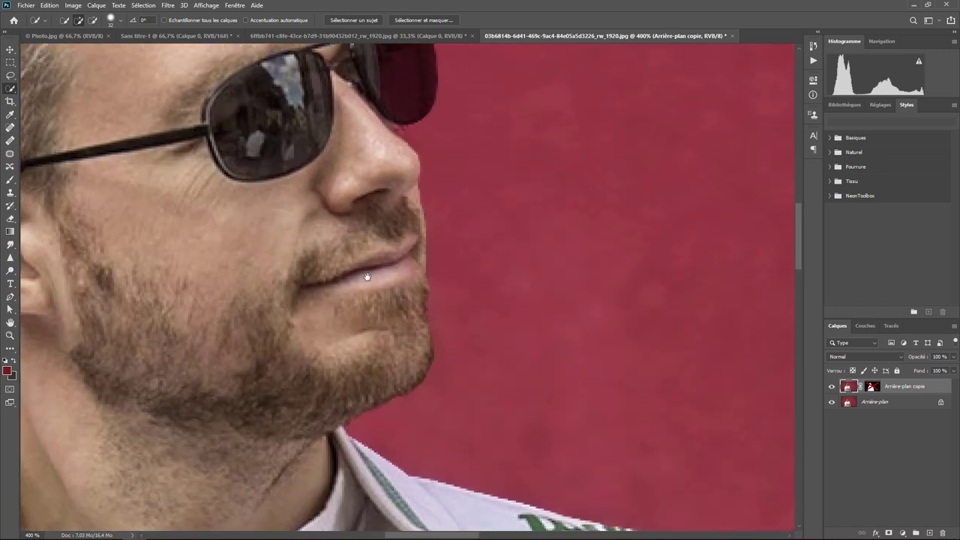
drag(339, 225, 402, 397)
mouse_move(293, 152)
mouse_down()
mouse_move(341, 182)
mouse_move(445, 300)
mouse_up()
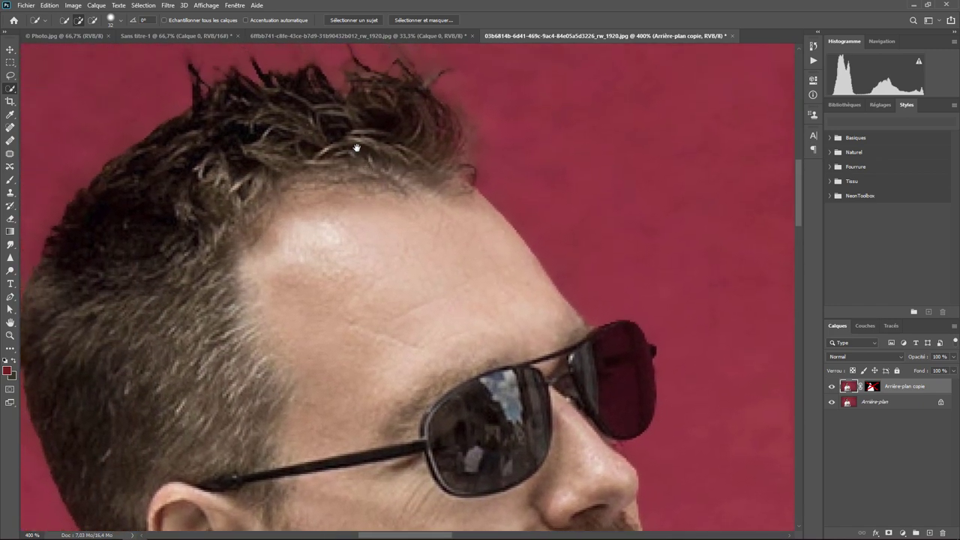
drag(355, 150, 396, 186)
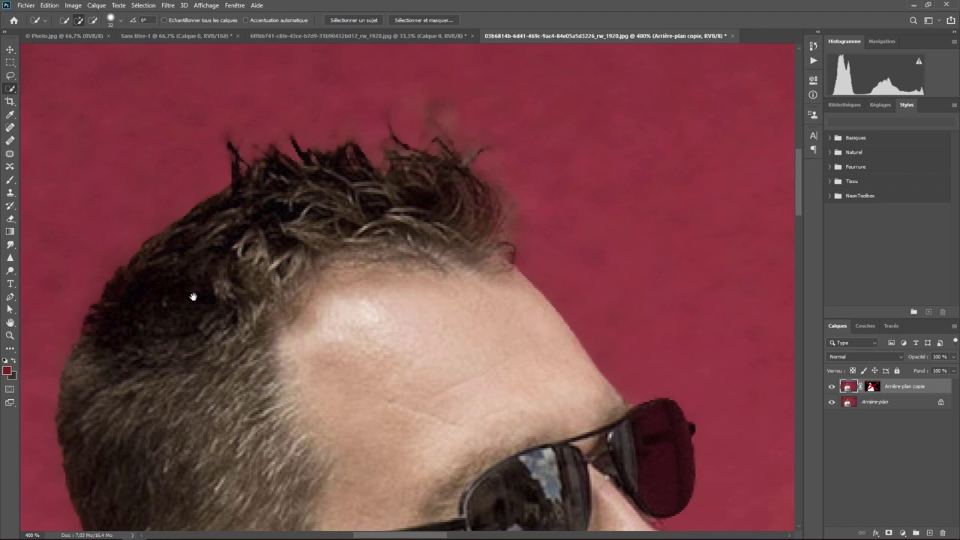
drag(193, 293, 285, 197)
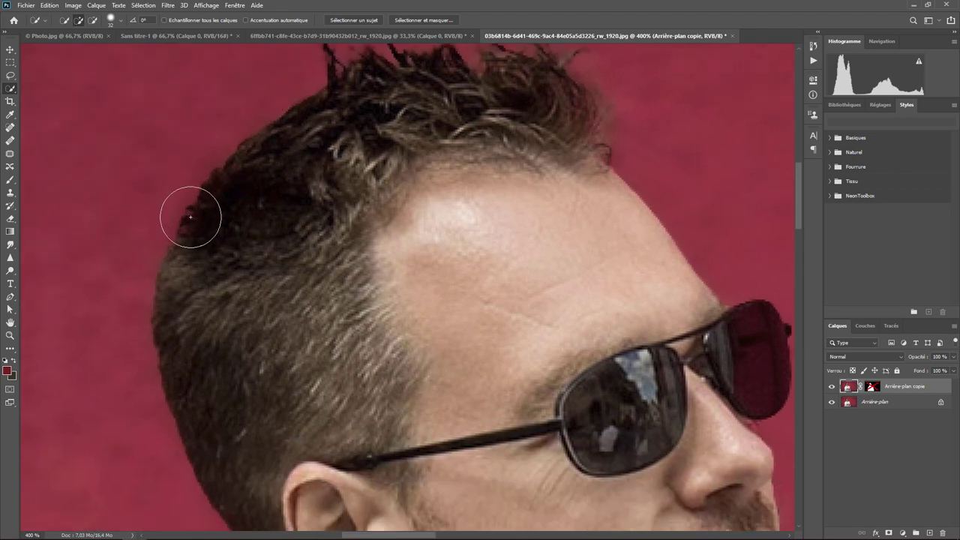
drag(285, 349, 298, 242)
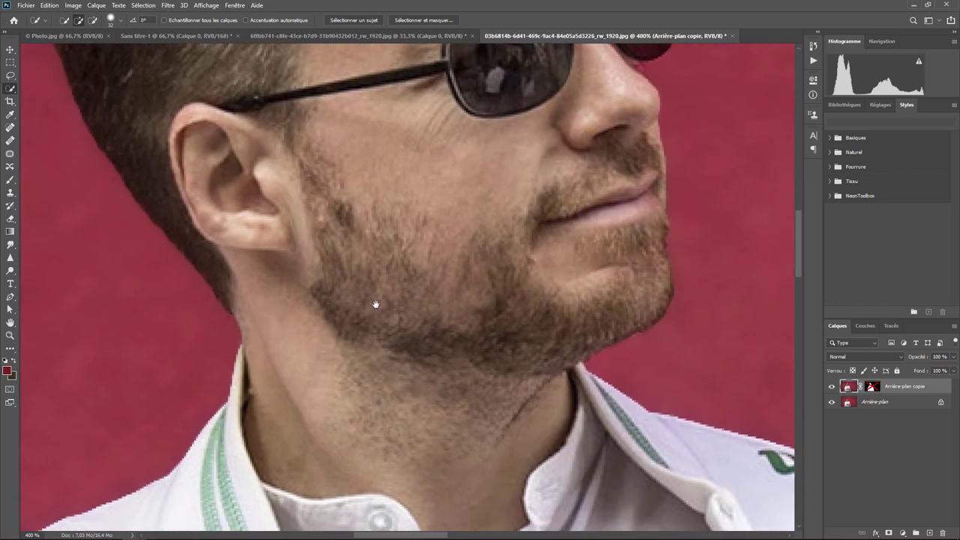
key(ctrl+0)
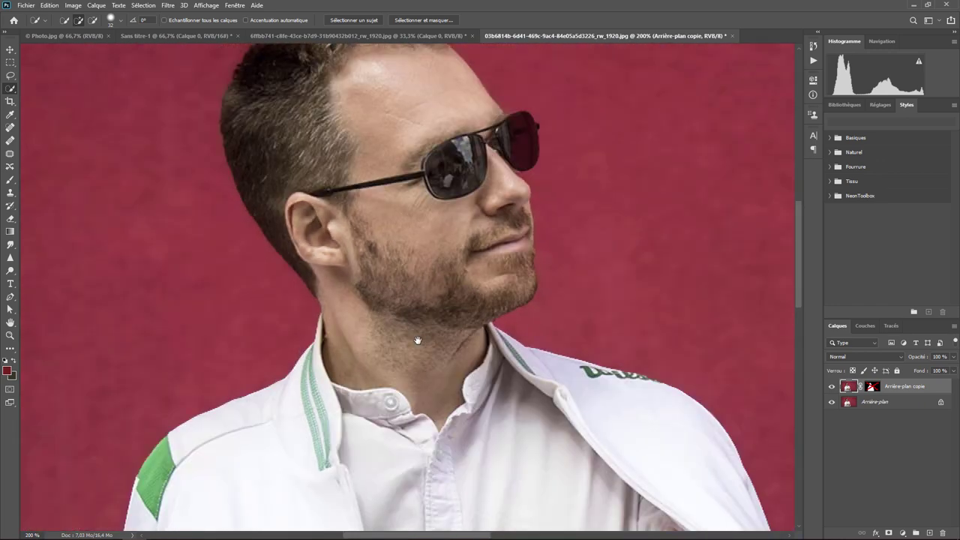